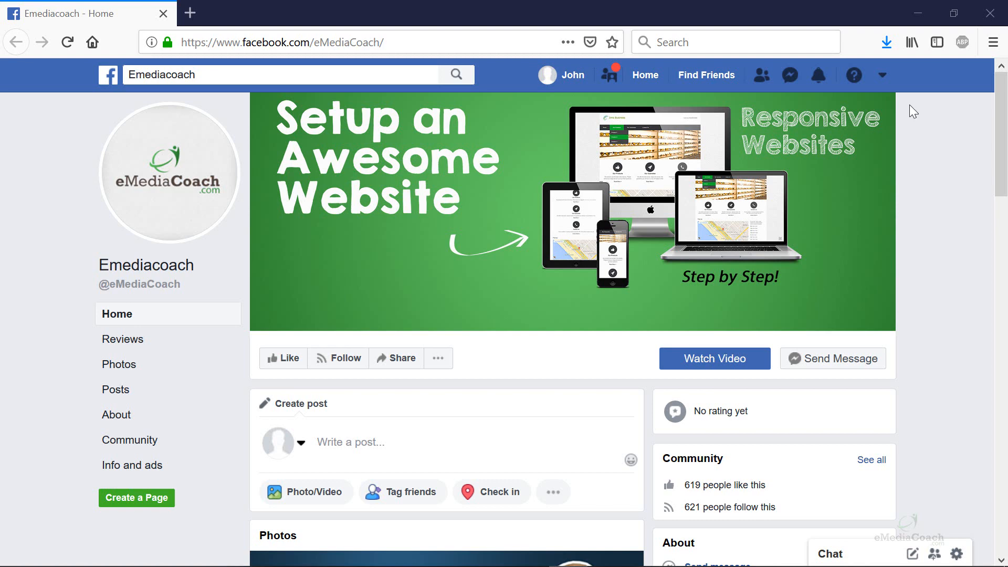
- Open the account menu with its options for creating pages, groups, fundraisers and ads
left_click(884, 78)
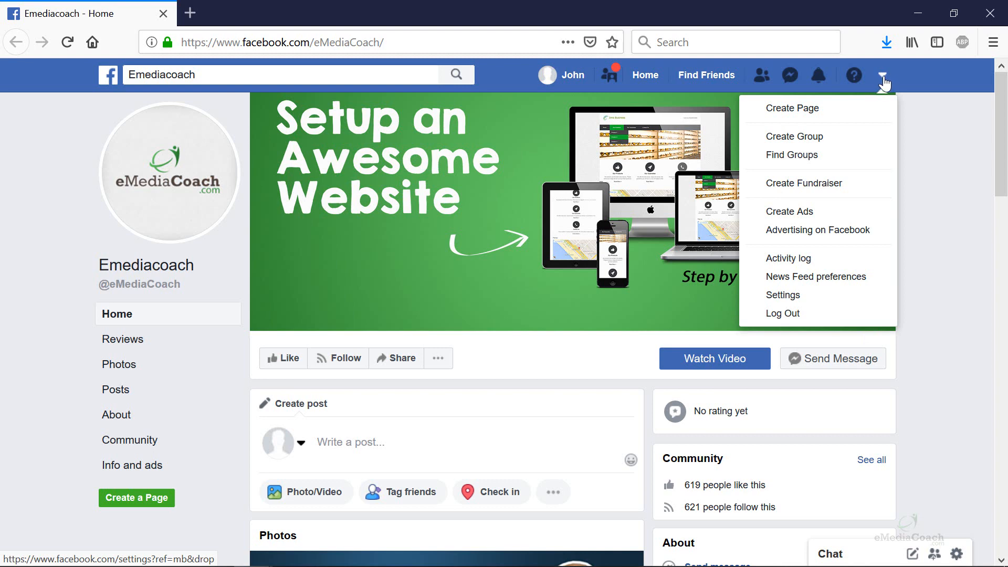
- Start a new Facebook Page of the Business or brand type
left_click(823, 111)
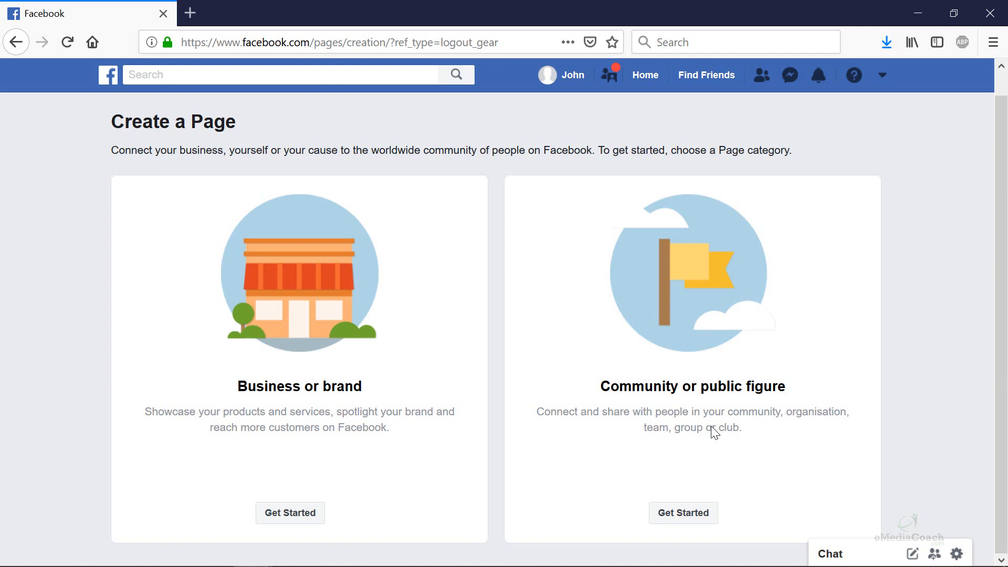
left_click(295, 517)
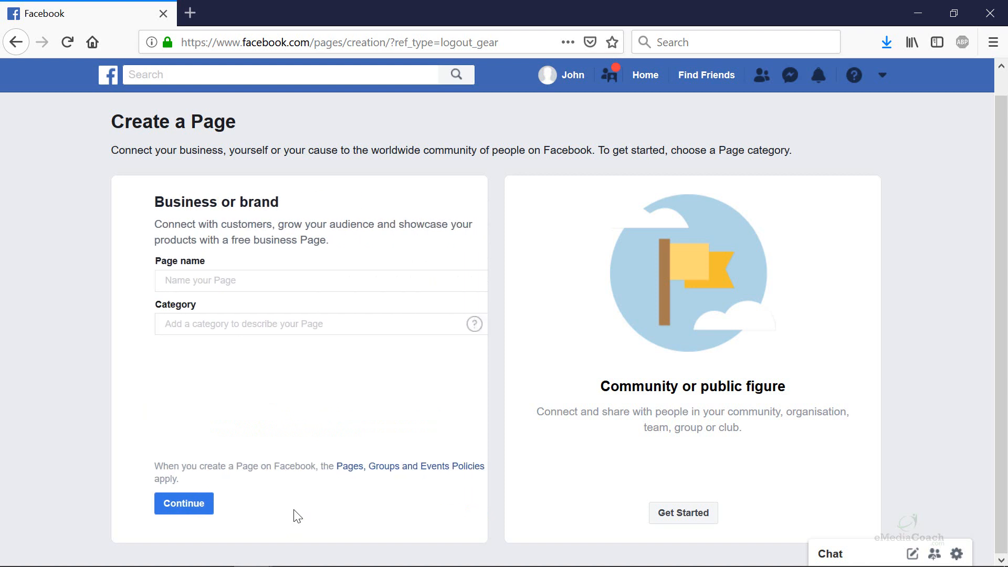
- Name the Page 'WebCoach', pick the Education Website category, and continue
left_click(237, 278)
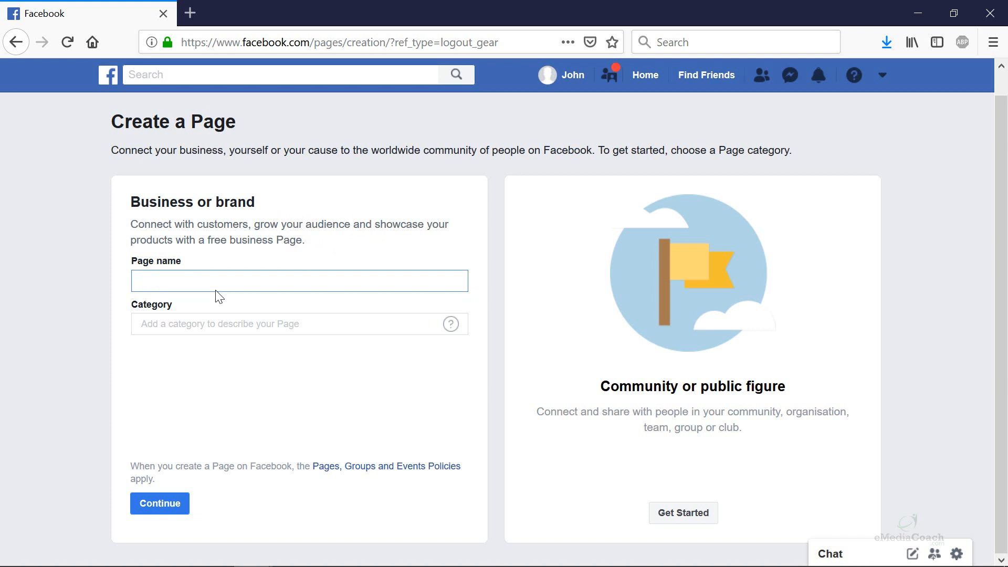
type("WebCoach")
left_click(211, 323)
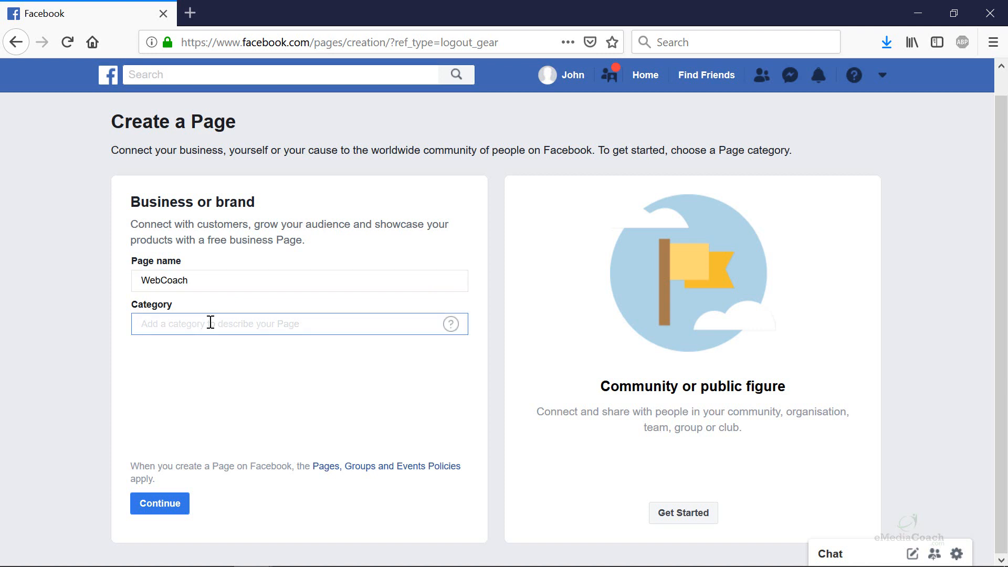
type("hho")
key("BackSpace")
key("BackSpace")
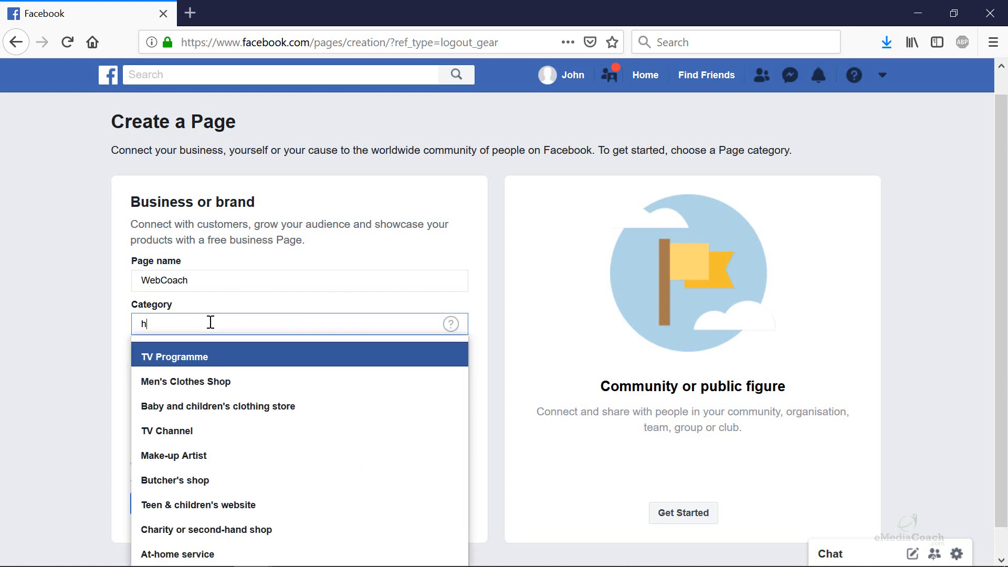
type("ow to")
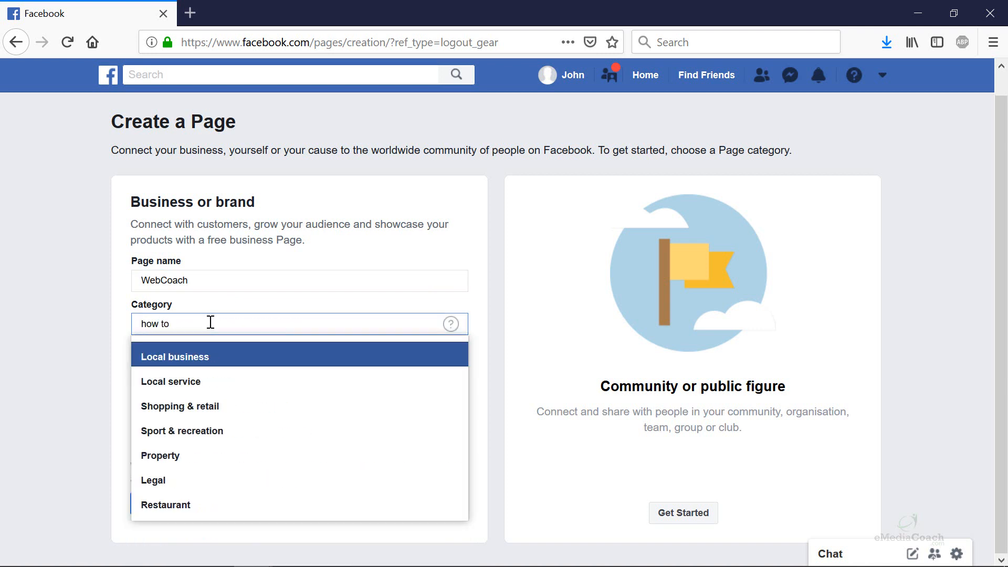
key("ctrl+a")
type("educati")
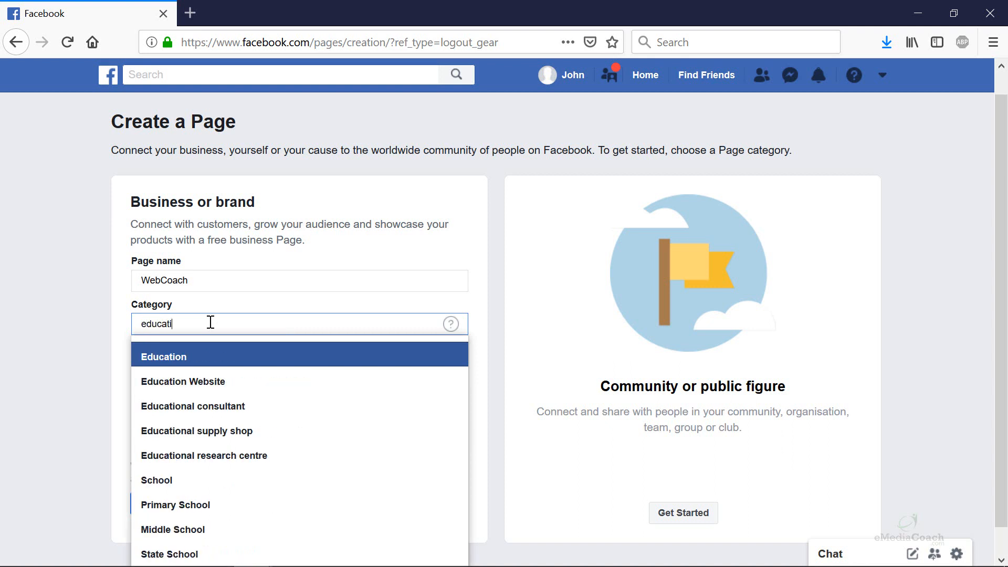
left_click(226, 387)
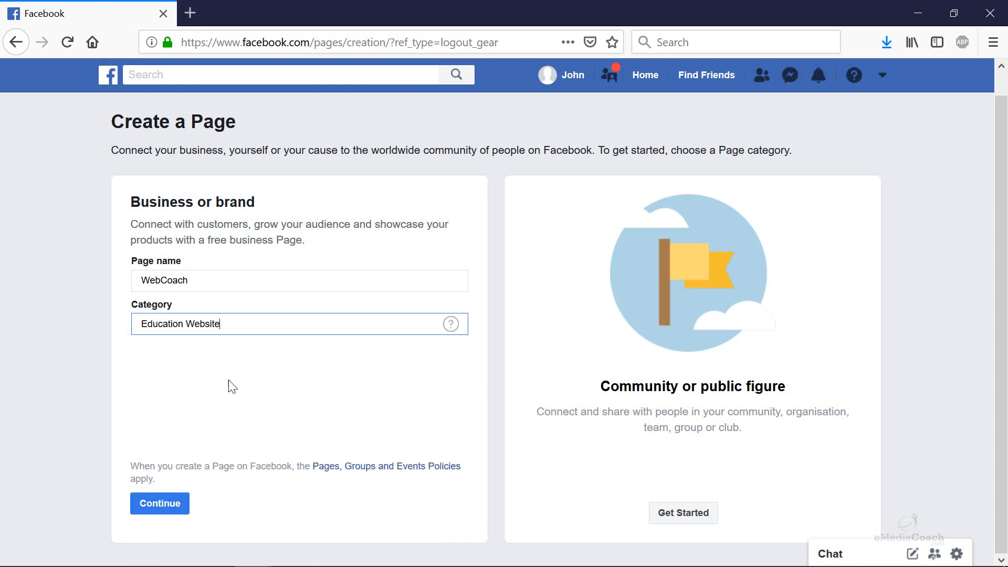
left_click(163, 512)
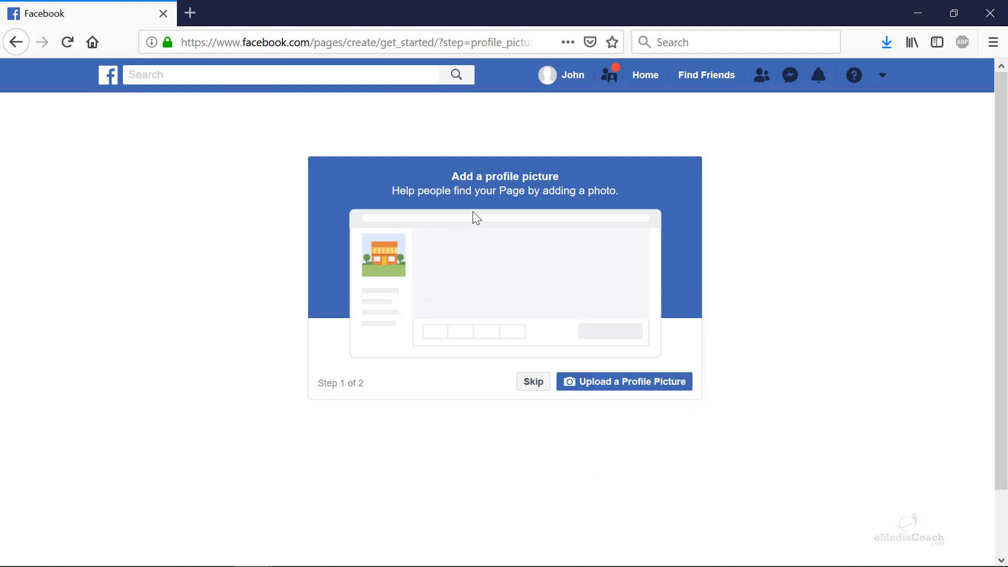
- Skip both the profile picture and cover photo steps of Page setup
left_click(537, 385)
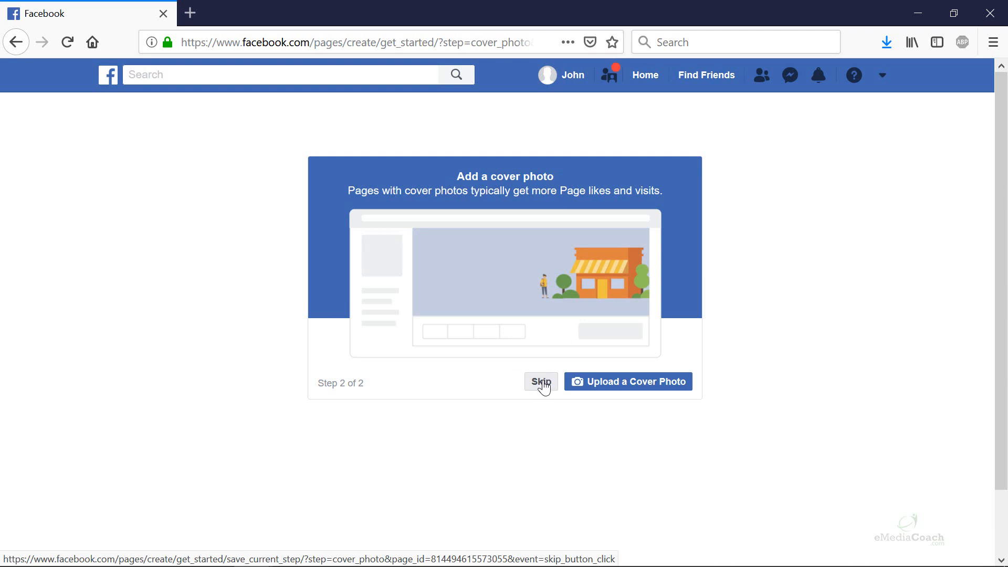
left_click(542, 386)
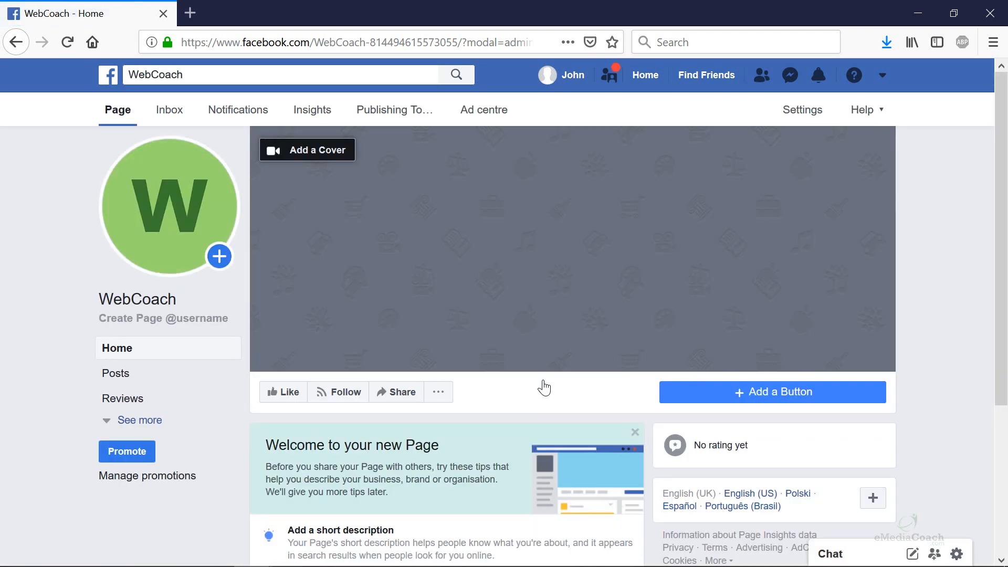
- Expand the WebCoach sidebar's hidden sections and go to the Page's Settings
mouse_move(186, 224)
scroll(439, 274, "down", 3)
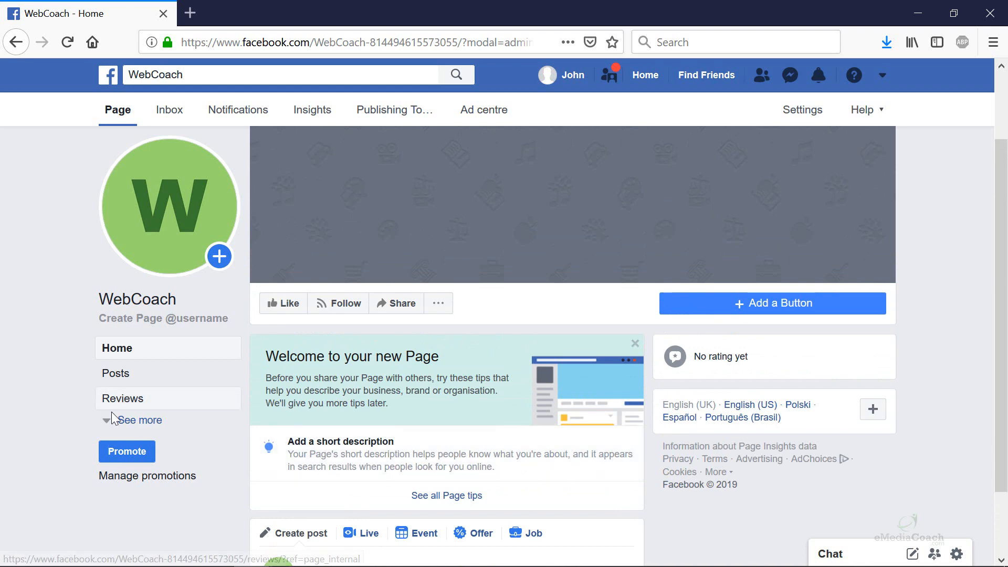
left_click(120, 422)
scroll(157, 405, "down", 2)
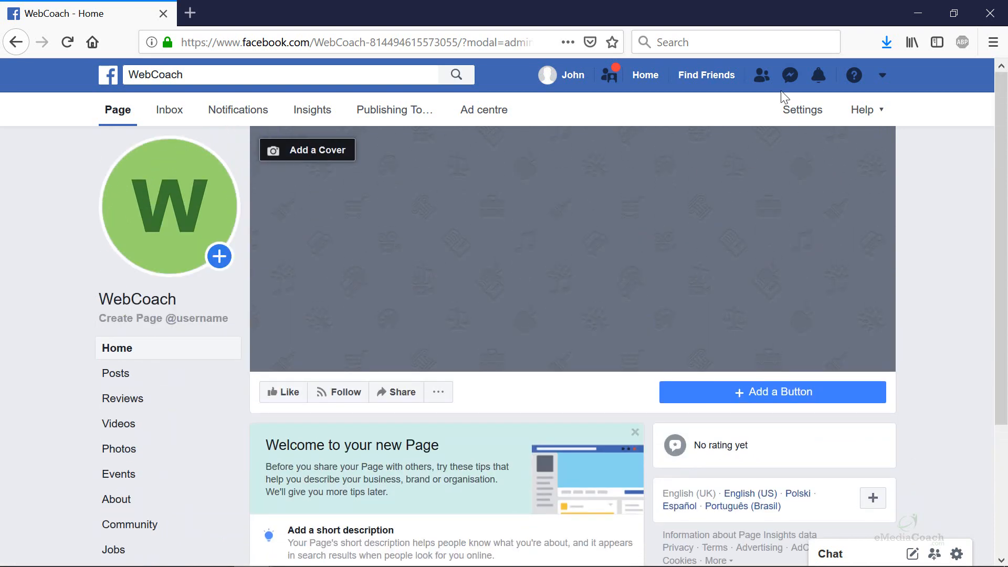
left_click(794, 109)
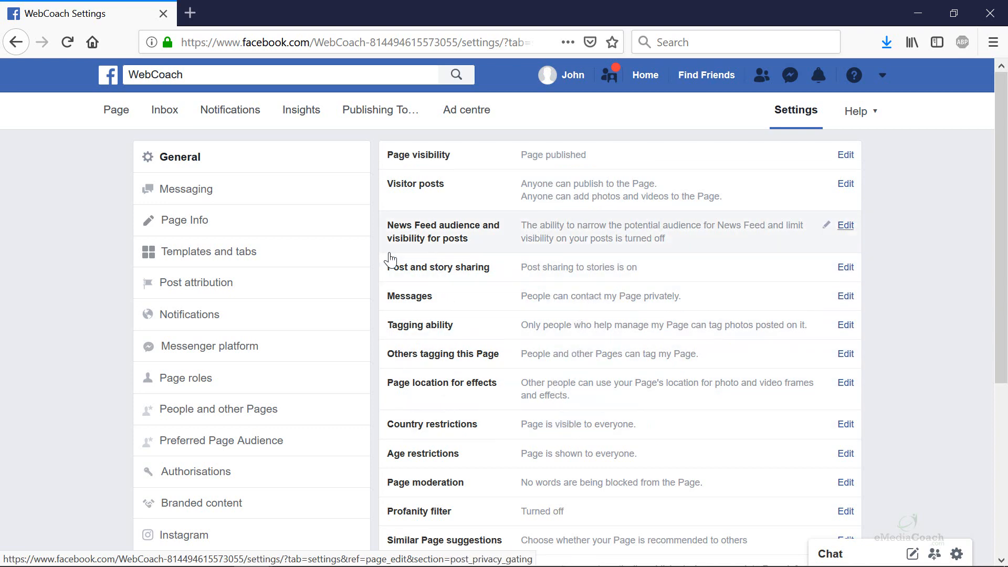
- Go to Page Info and put the cursor in the empty Description field
left_click(211, 233)
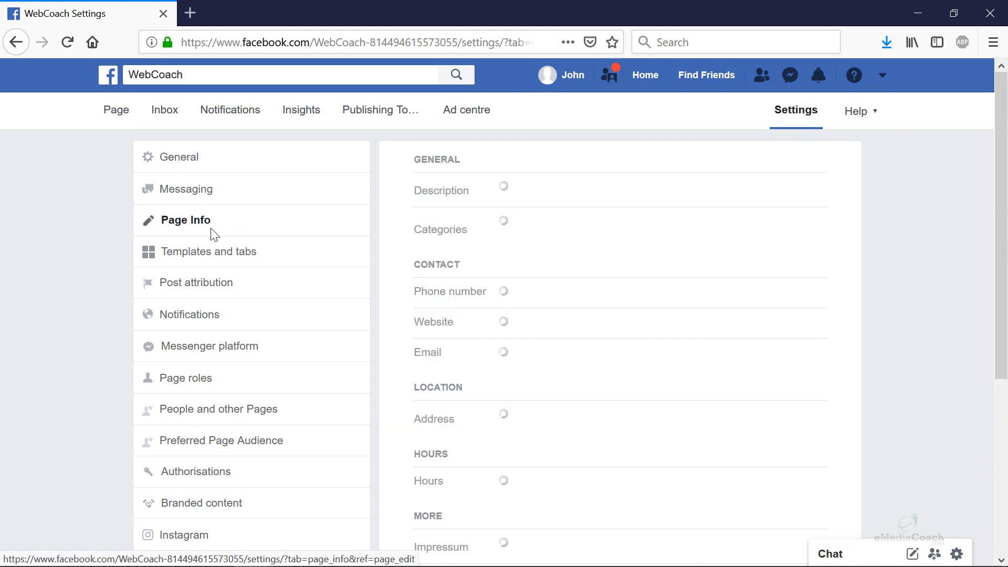
left_click(547, 198)
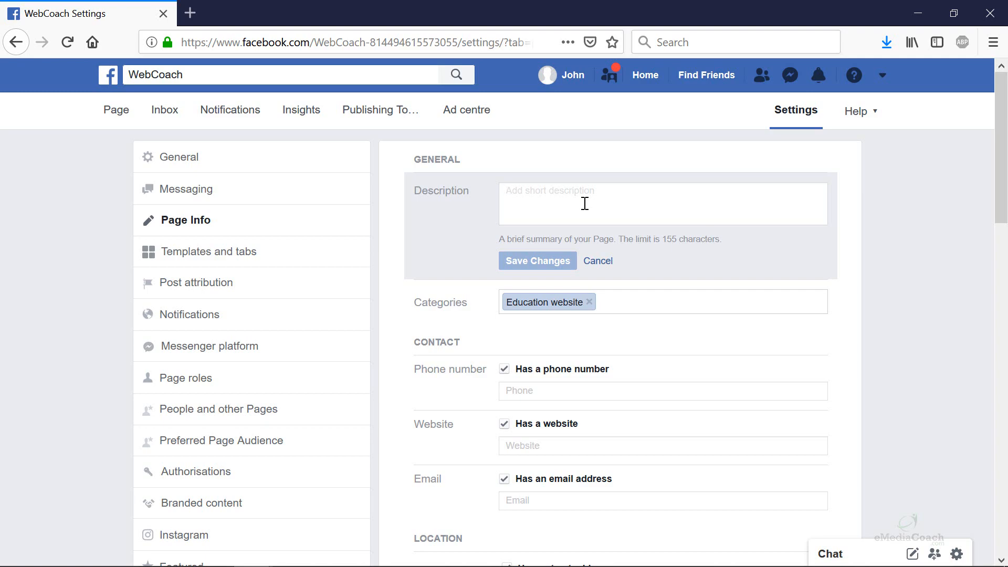
- Copy the About Us paragraph from emediacoach.com in a new tab
left_click(190, 13)
type("emediacoach.com/")
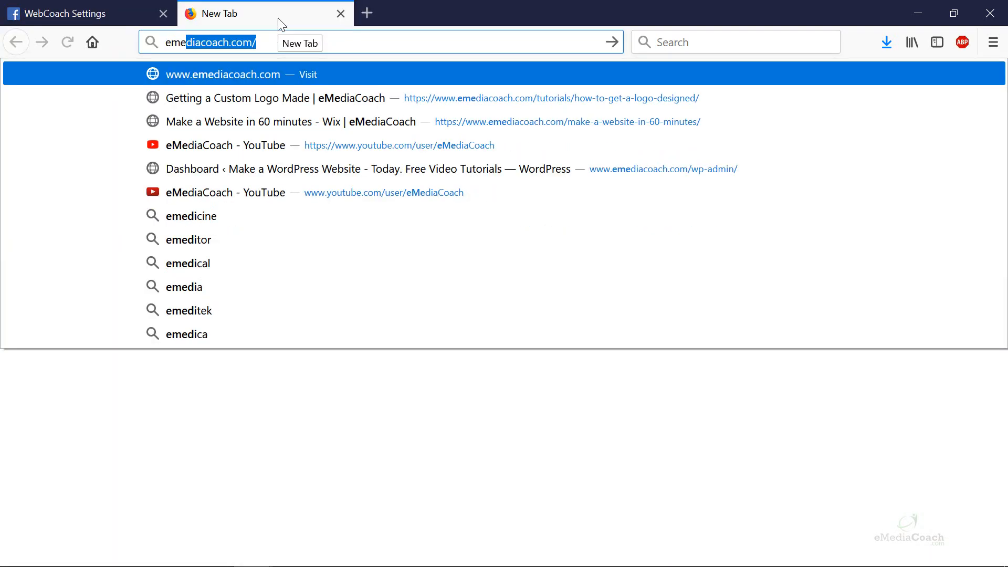
key("Return")
scroll(399, 218, "down", 15)
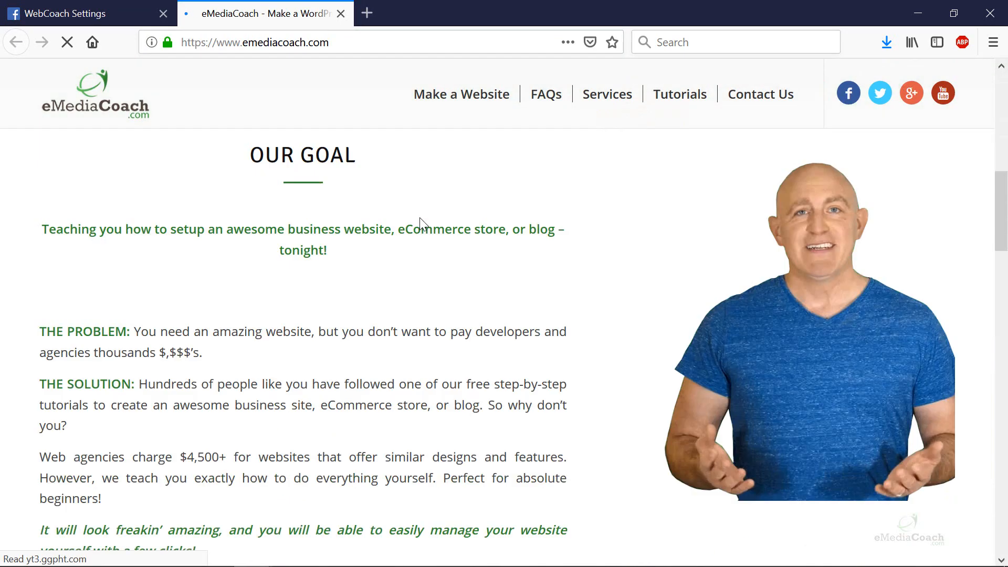
scroll(404, 218, "down", 6)
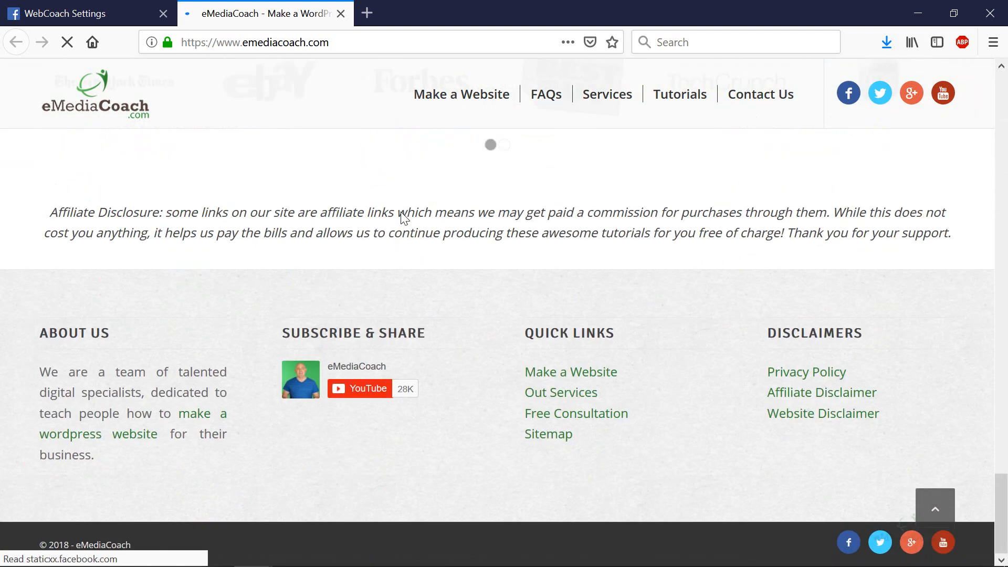
left_click_drag(47, 376, 100, 457)
key("ctrl+c")
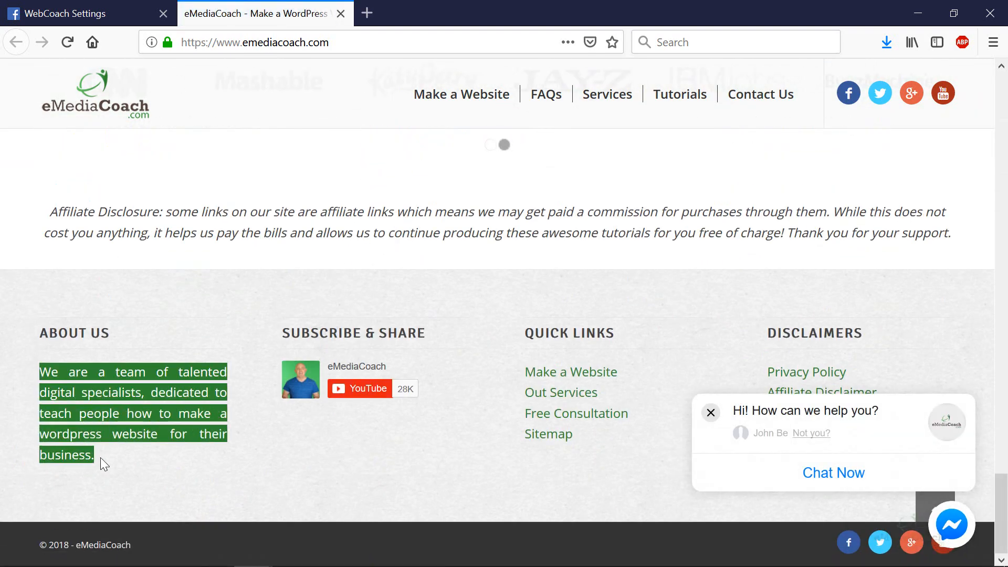
right_click(98, 384)
left_click(132, 394)
- Paste the paragraph as the Page description, correct 'wordpress' to 'WordPress', and save
left_click(65, 13)
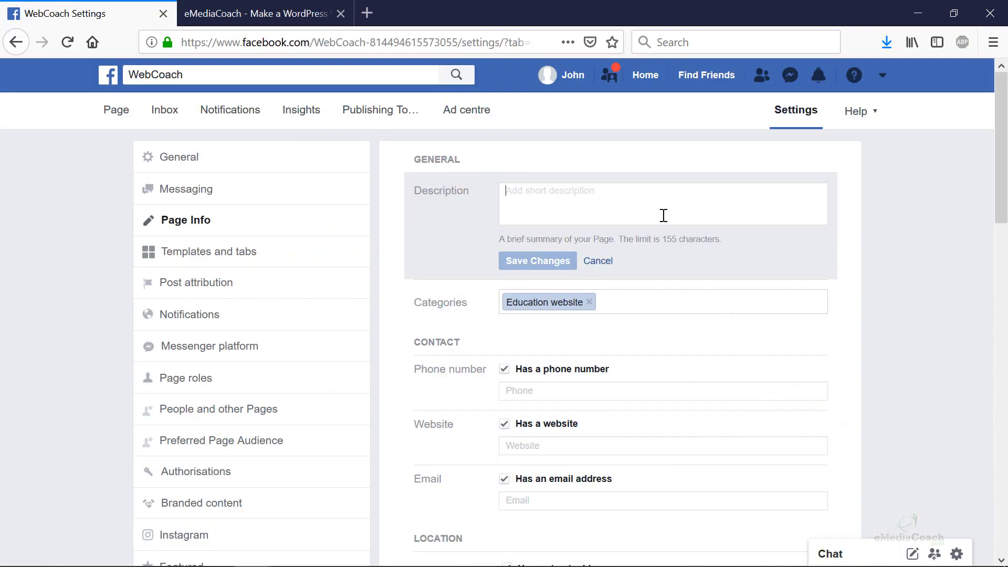
right_click(658, 201)
left_click(698, 262)
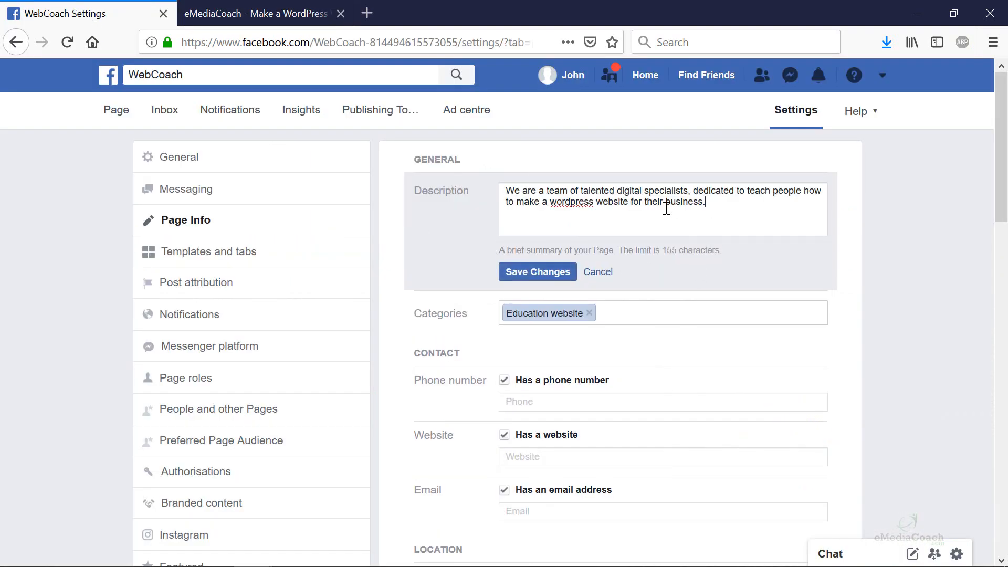
right_click(576, 204)
left_click(623, 247)
left_click(524, 271)
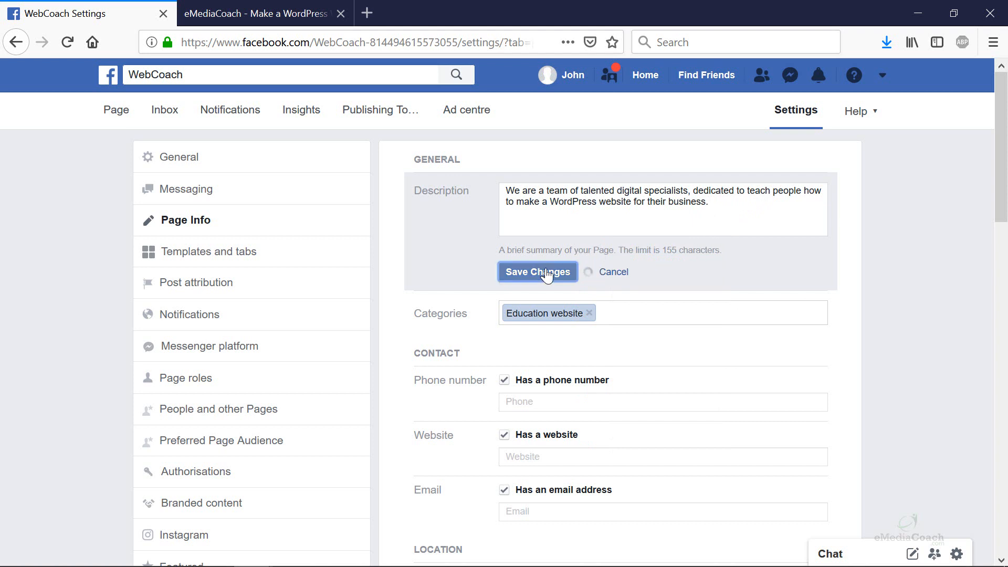
left_click(622, 268)
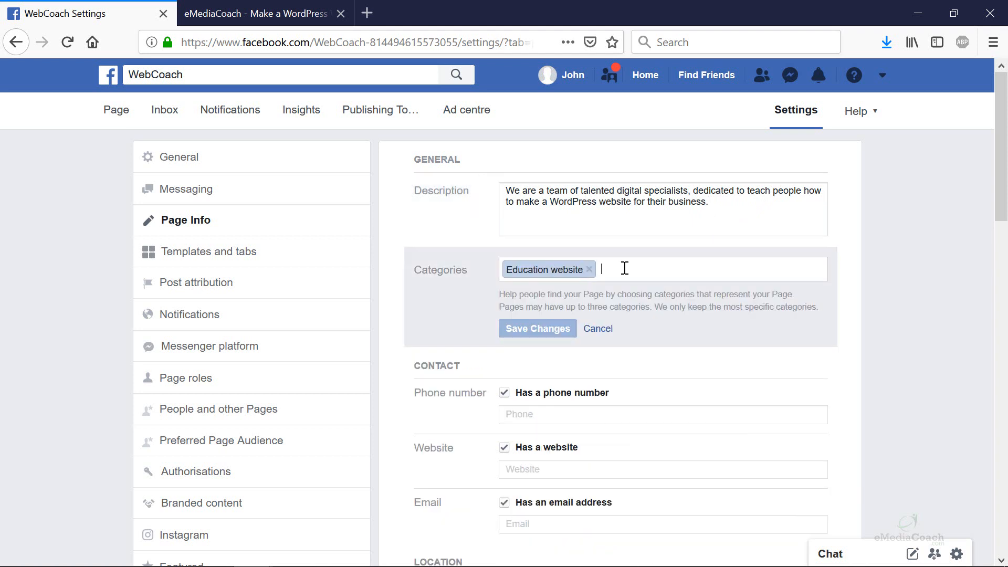
- Add Web designer and Business consultant as extra categories and save them
type("web des")
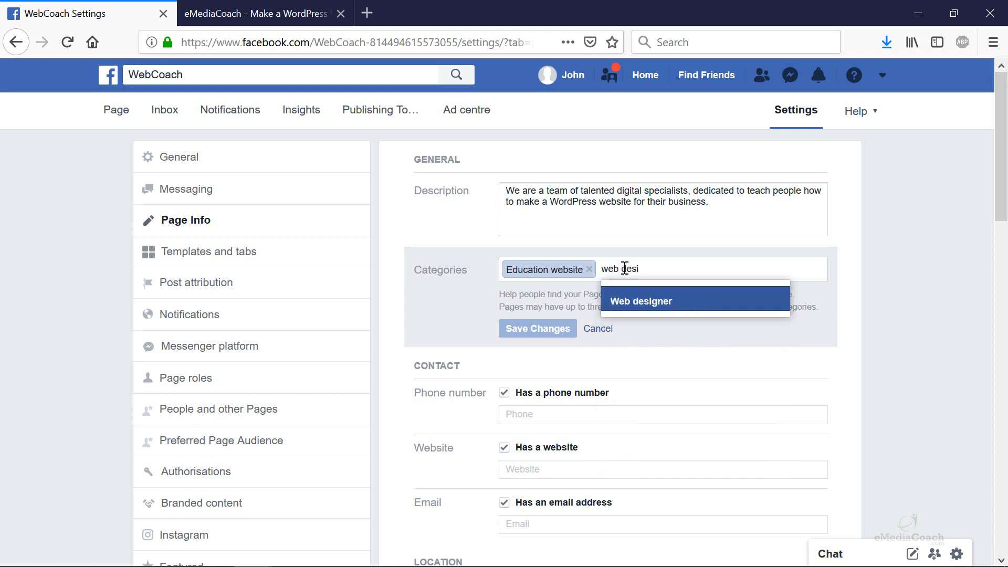
type("i")
left_click(653, 297)
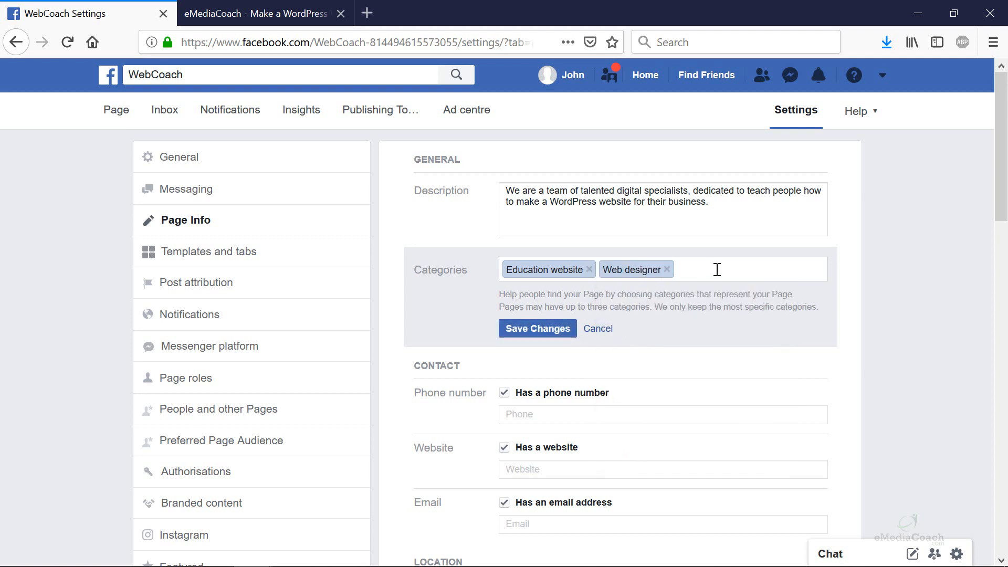
type("consul")
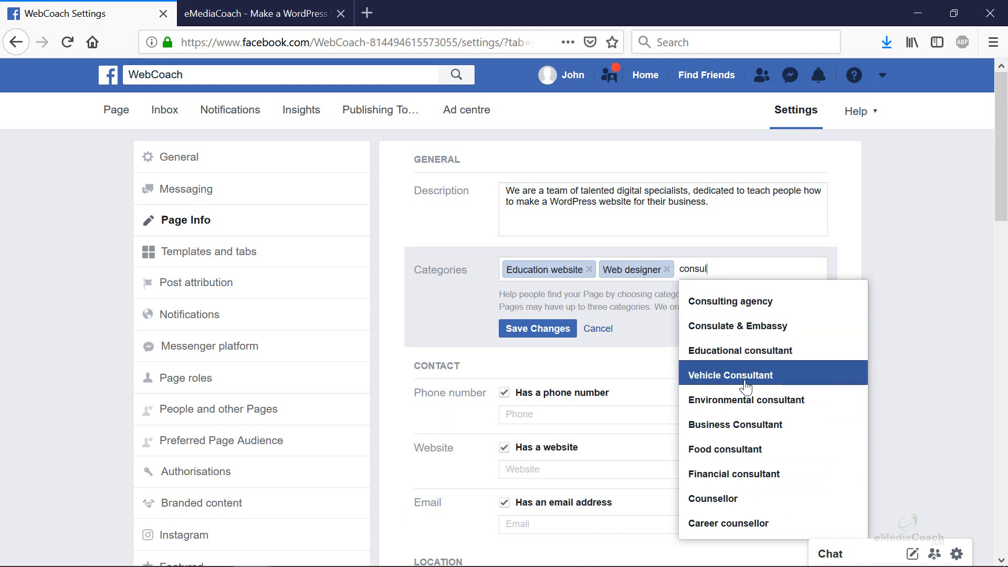
type("tant")
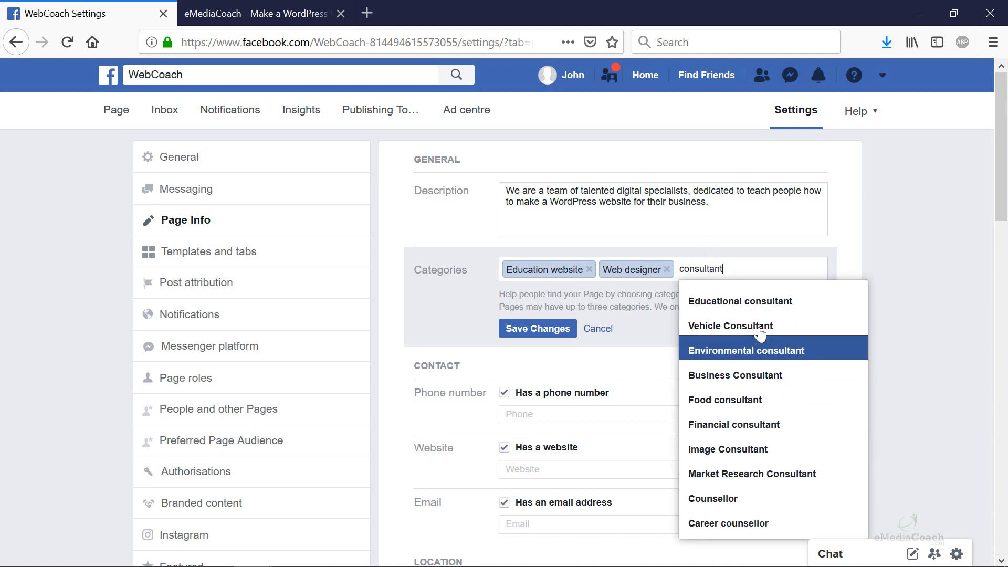
left_click(750, 375)
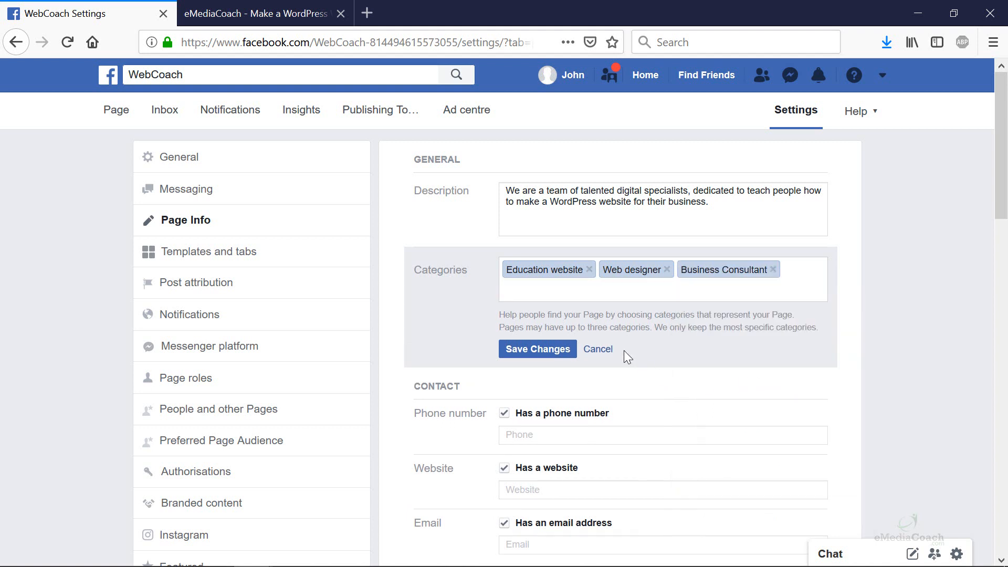
left_click(544, 350)
scroll(546, 346, "down", 3)
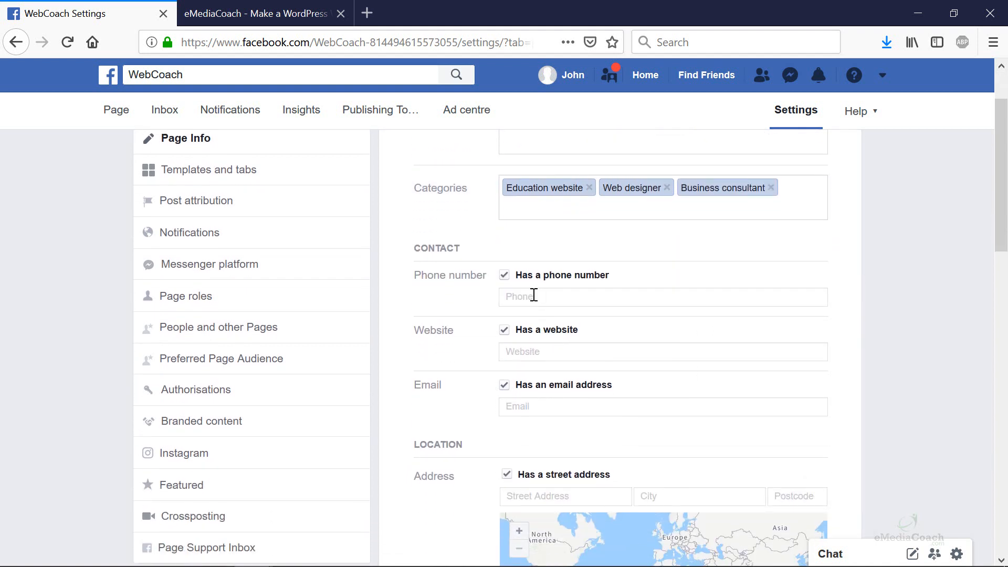
left_click(534, 295)
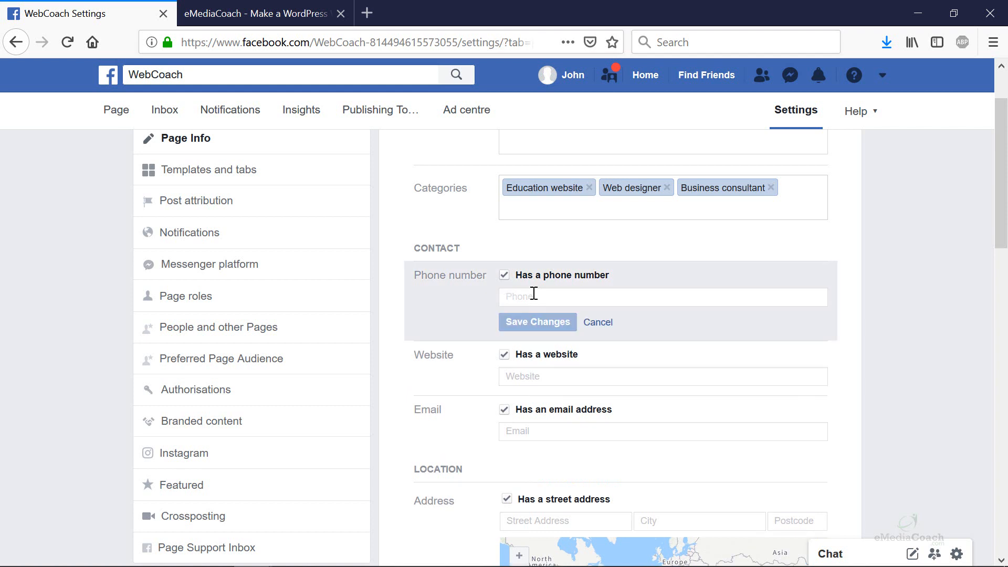
type("555-")
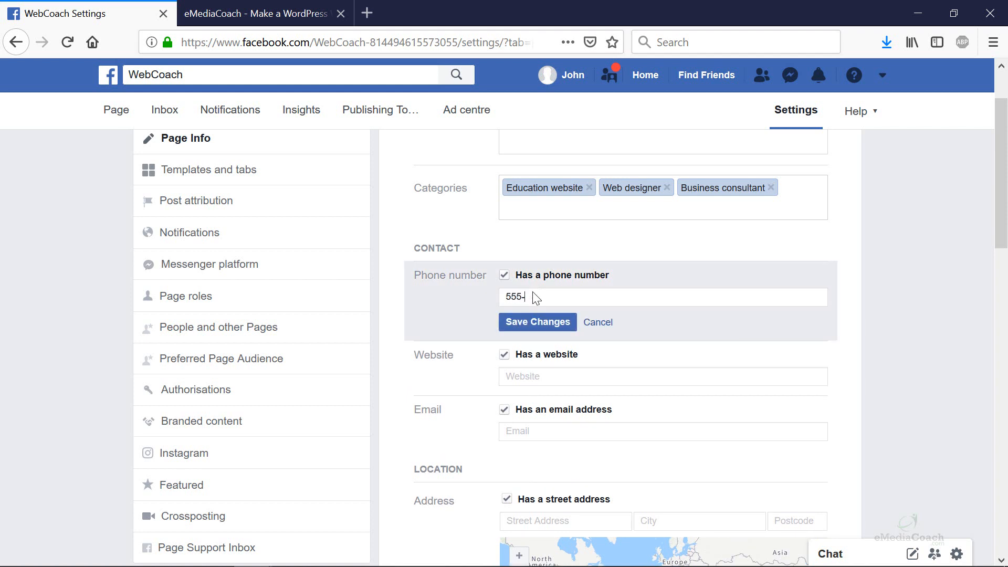
type("555-5555")
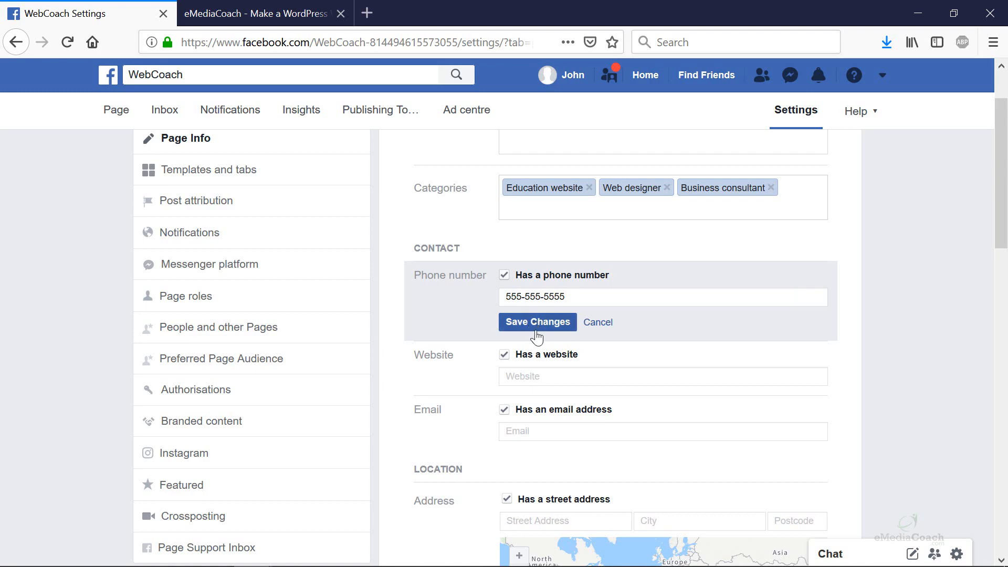
left_click(540, 376)
left_click(279, 12)
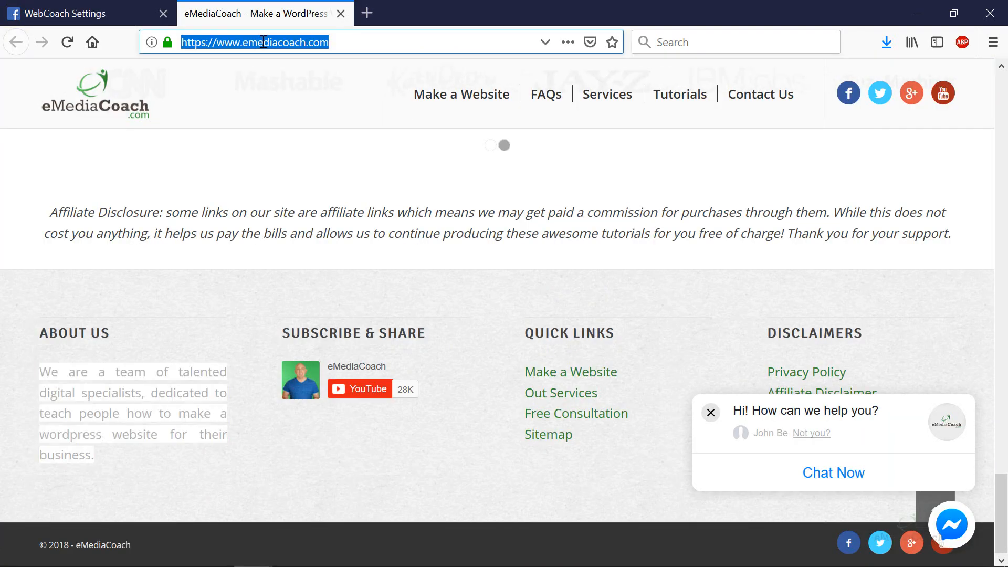
scroll(387, 235, "up", 5)
scroll(388, 234, "up", 10)
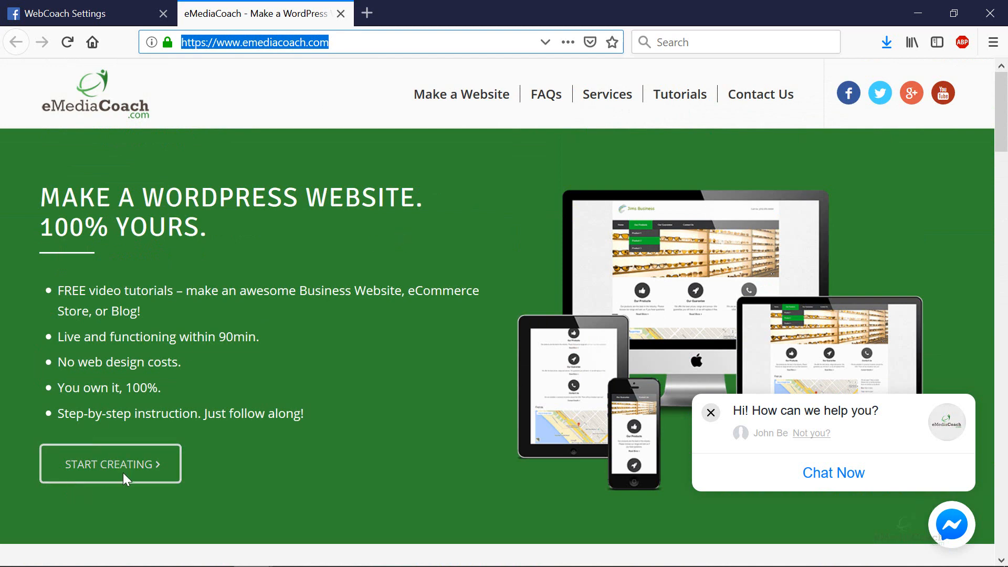
mouse_move(723, 115)
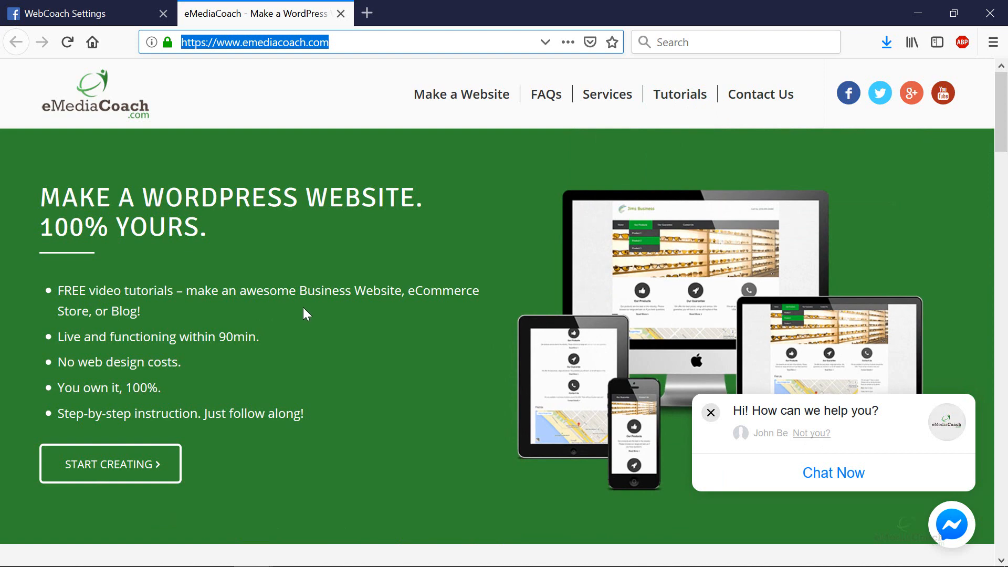
left_click(79, 13)
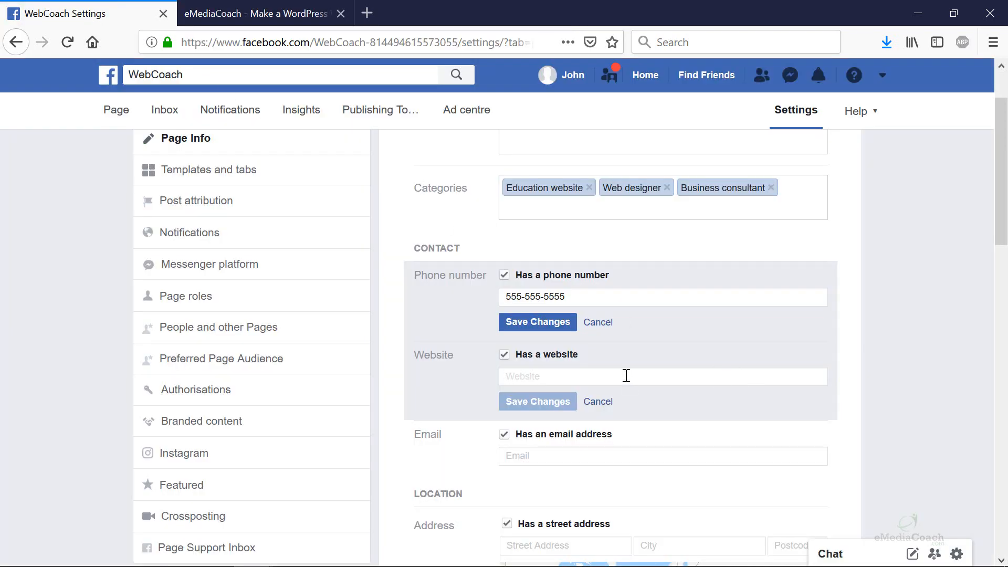
type("https://www.emediacoach.com/")
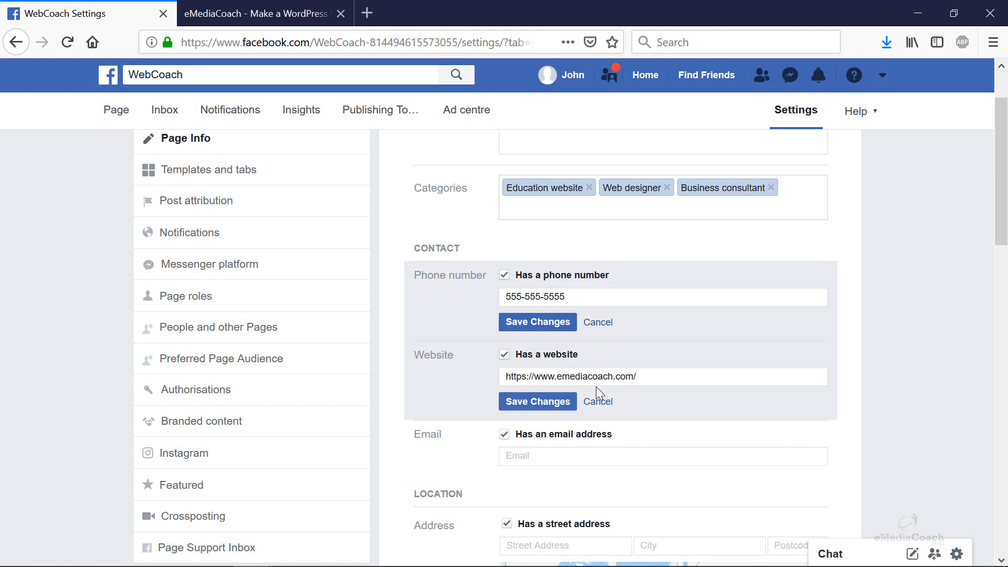
- Fill in the contact e-mail address at the emediacoach domain
left_click(536, 457)
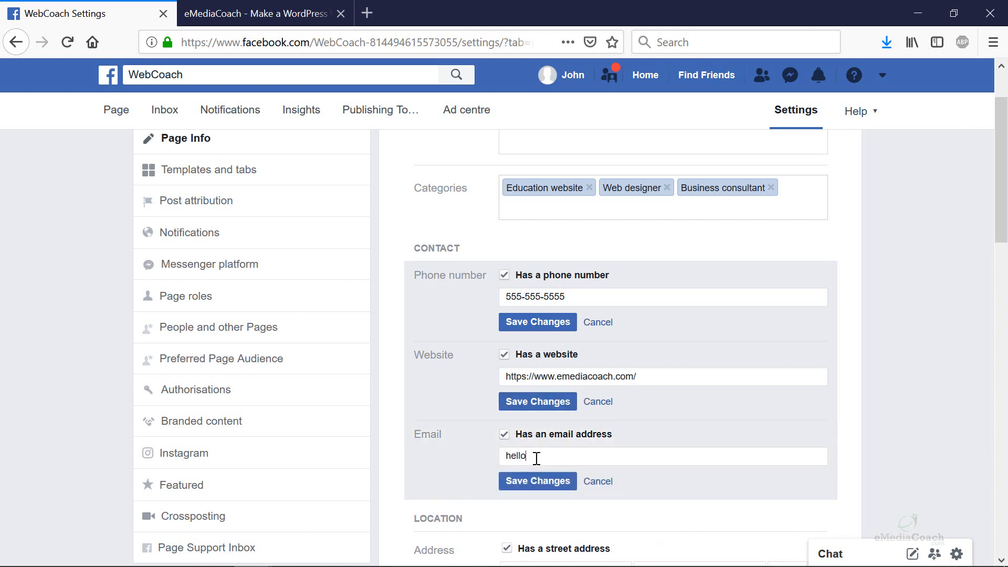
scroll(557, 420, "down", 5)
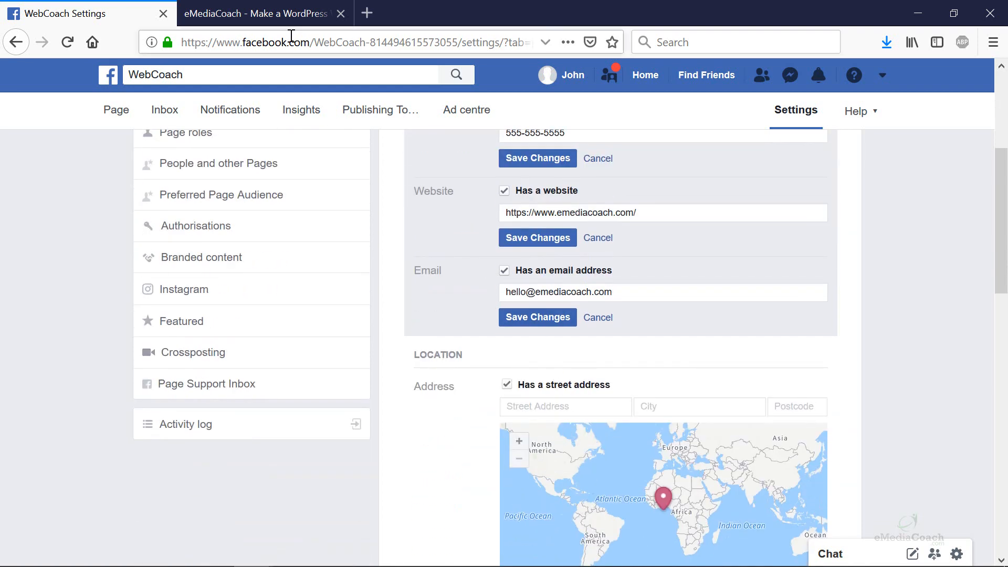
scroll(512, 315, "down", 5)
left_click(556, 242)
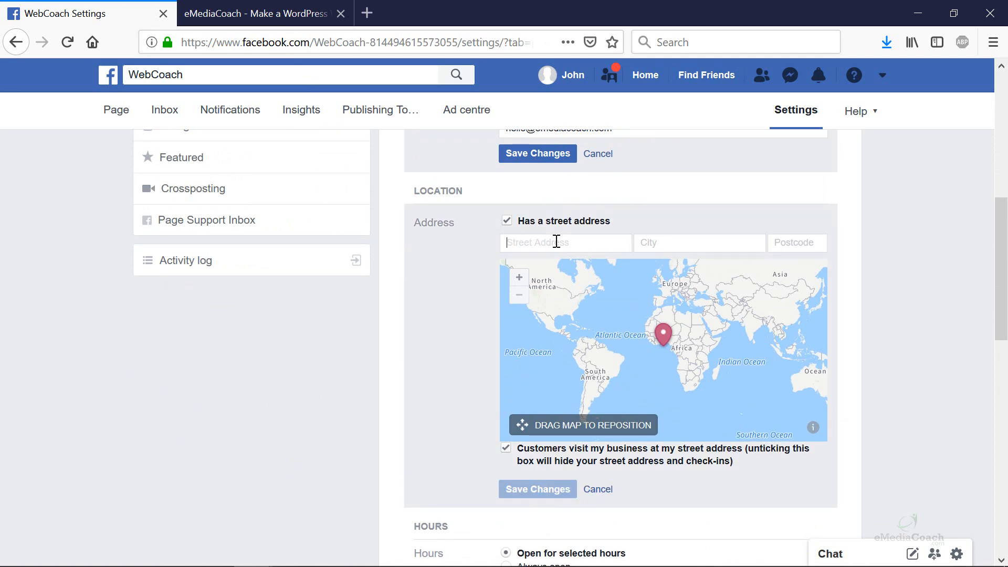
- Enter the street address, set the city to Los Angeles, California, and save location and contacts
type("st")
key("BackSpace")
type("anta")
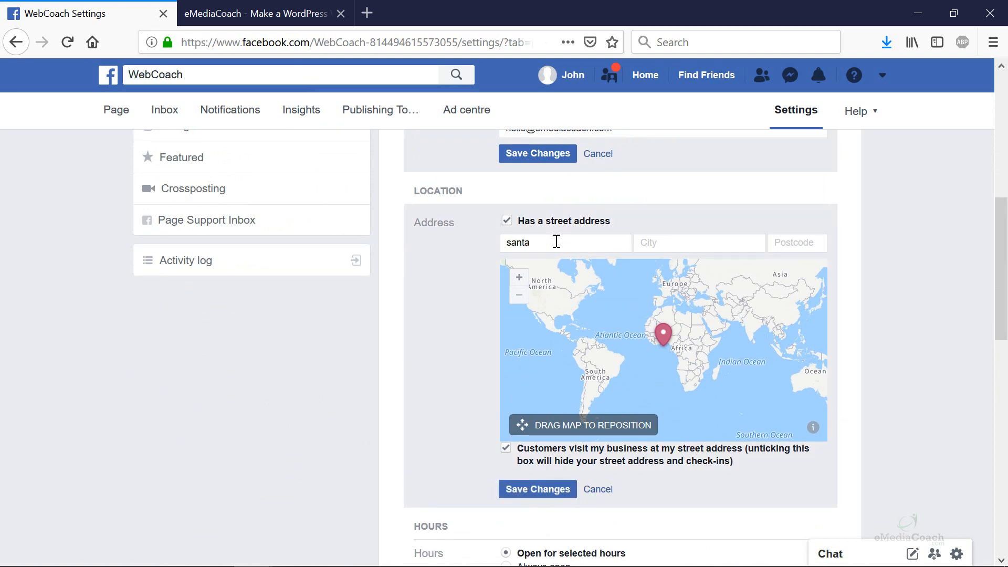
type(" monica")
left_click(701, 244)
type("los")
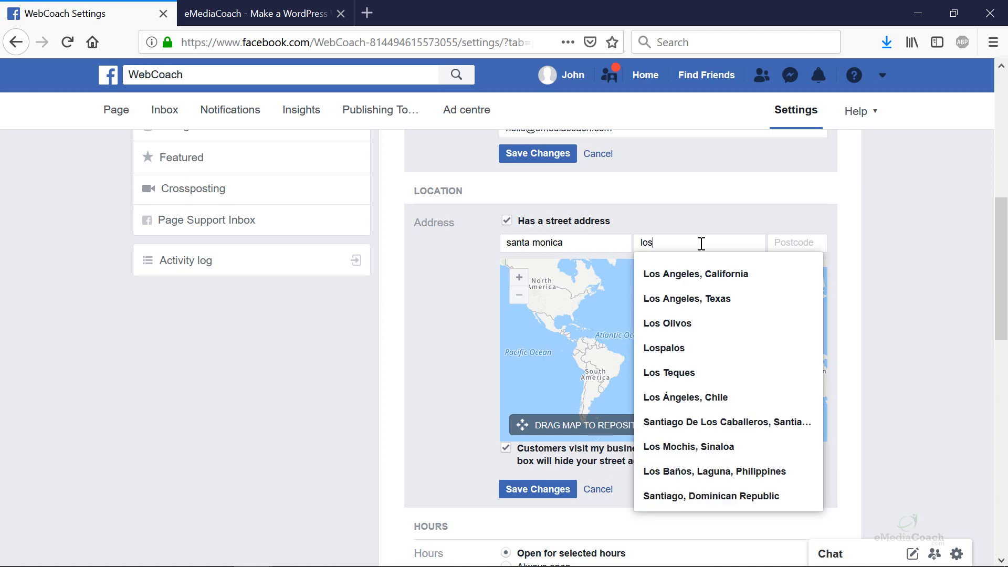
left_click(701, 274)
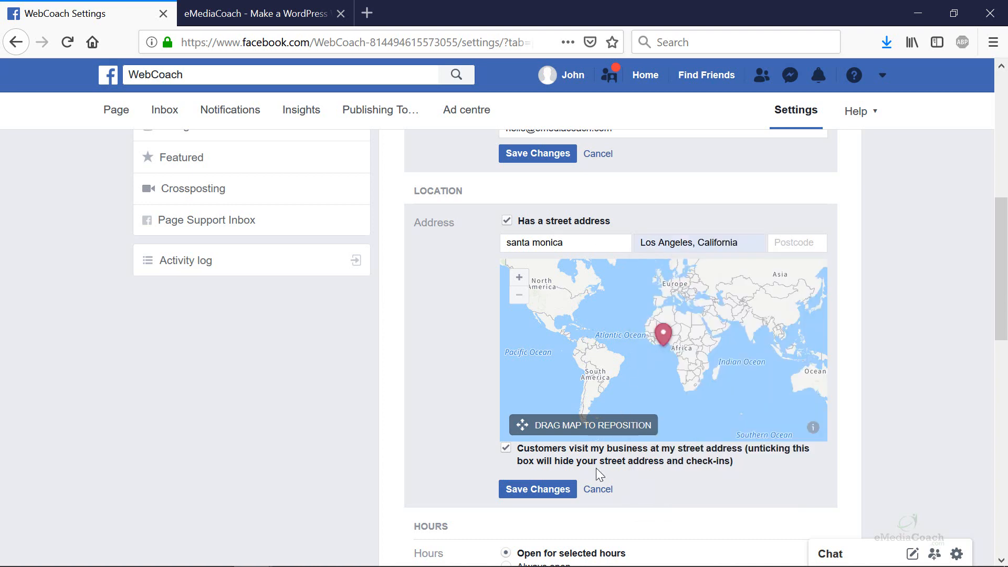
left_click(550, 490)
scroll(544, 325, "up", 3)
left_click(544, 320)
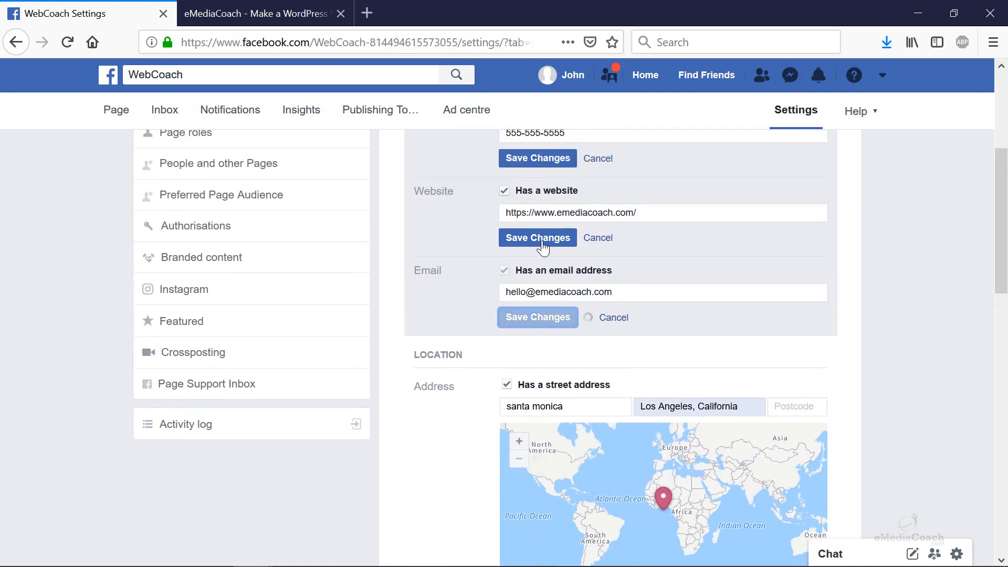
- Save the website address and scroll down past Hours to the More section
left_click(540, 237)
scroll(603, 331, "down", 7)
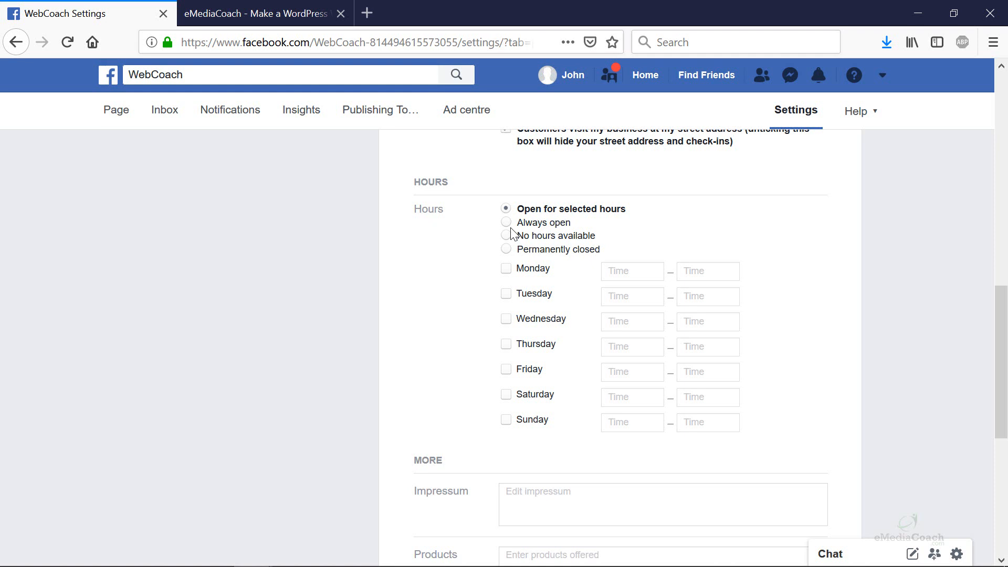
scroll(588, 364, "up", 2)
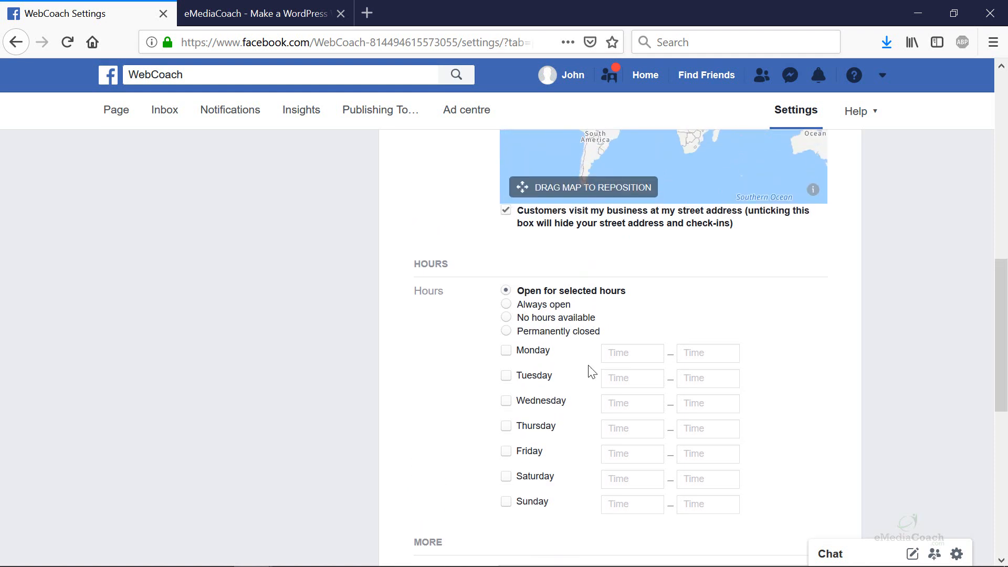
scroll(596, 336, "down", 2)
scroll(599, 336, "down", 3)
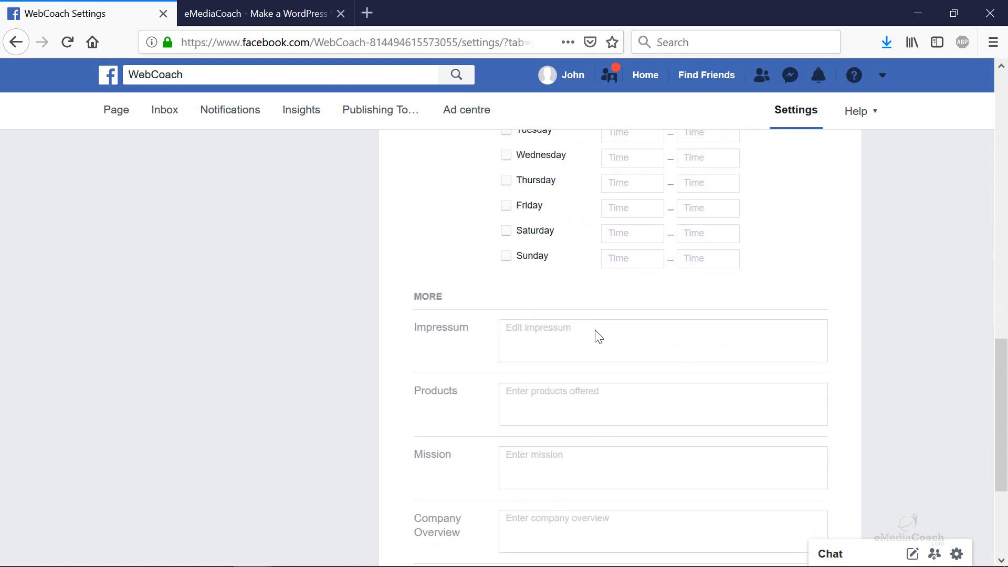
scroll(596, 330, "up", 2)
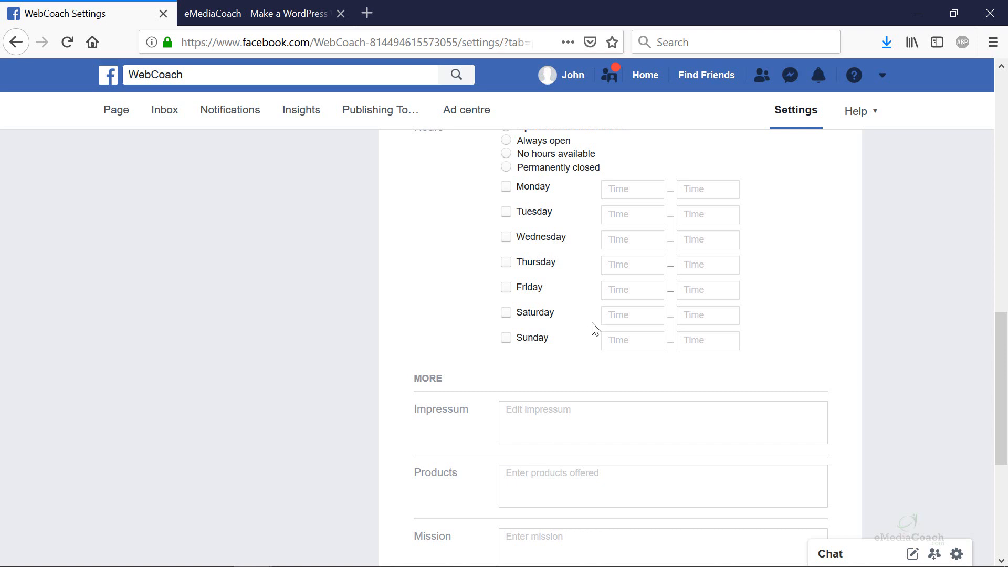
scroll(595, 328, "down", 5)
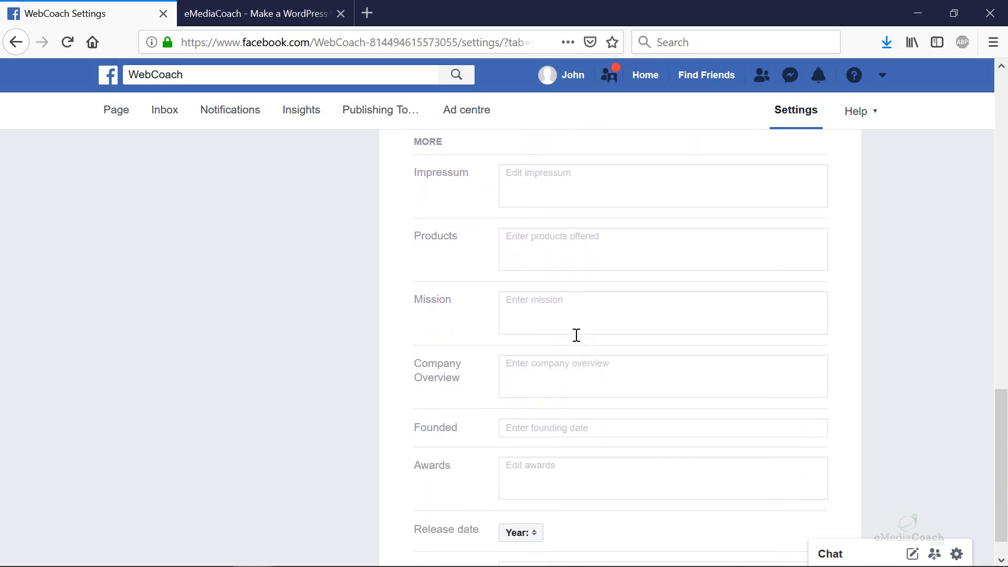
- Click into the empty Company Overview, Products and Mission fields
left_click(574, 334)
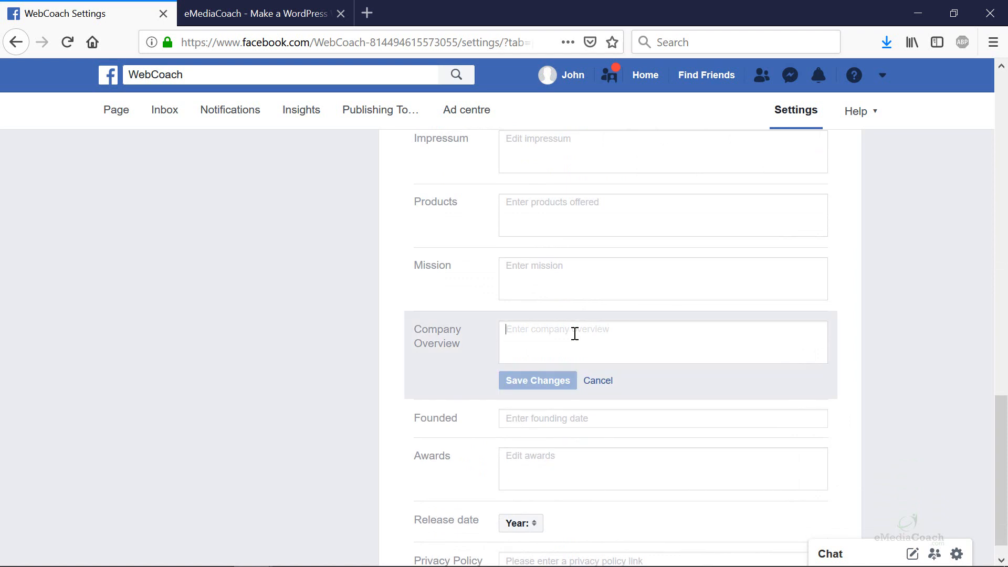
left_click(573, 232)
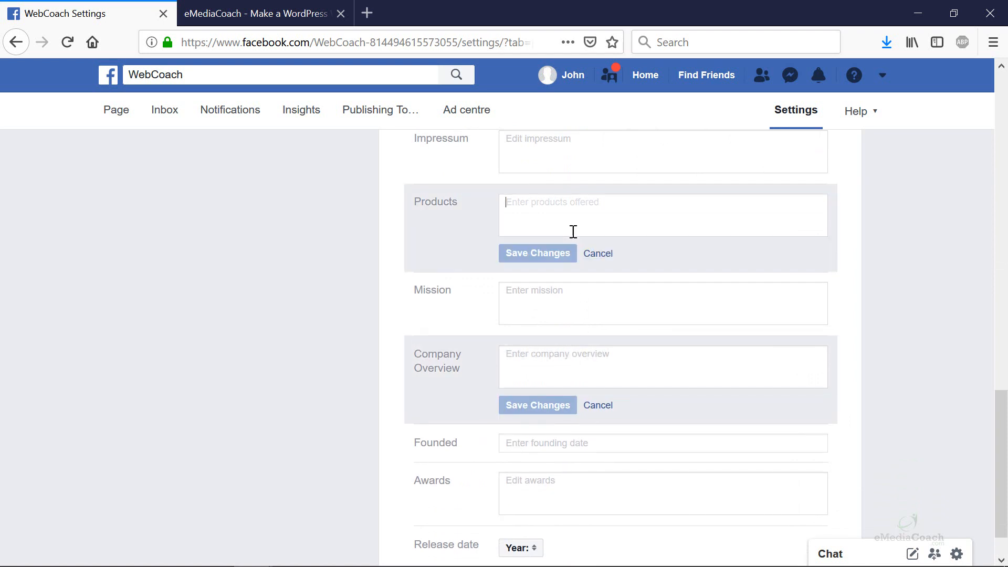
left_click(555, 306)
scroll(555, 307, "up", 2)
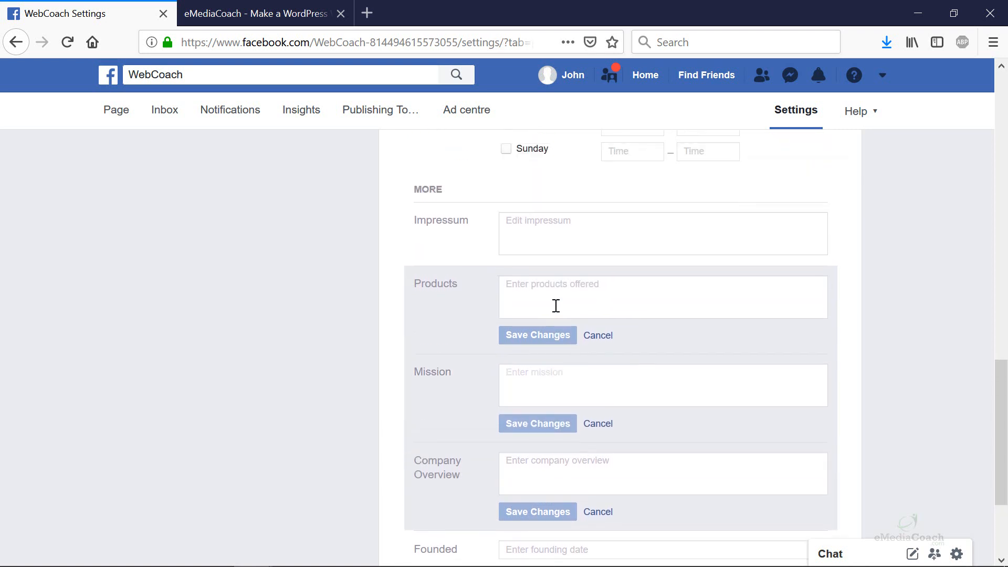
scroll(556, 306, "down", 3)
- Save the Founded year as 2008
left_click(566, 391)
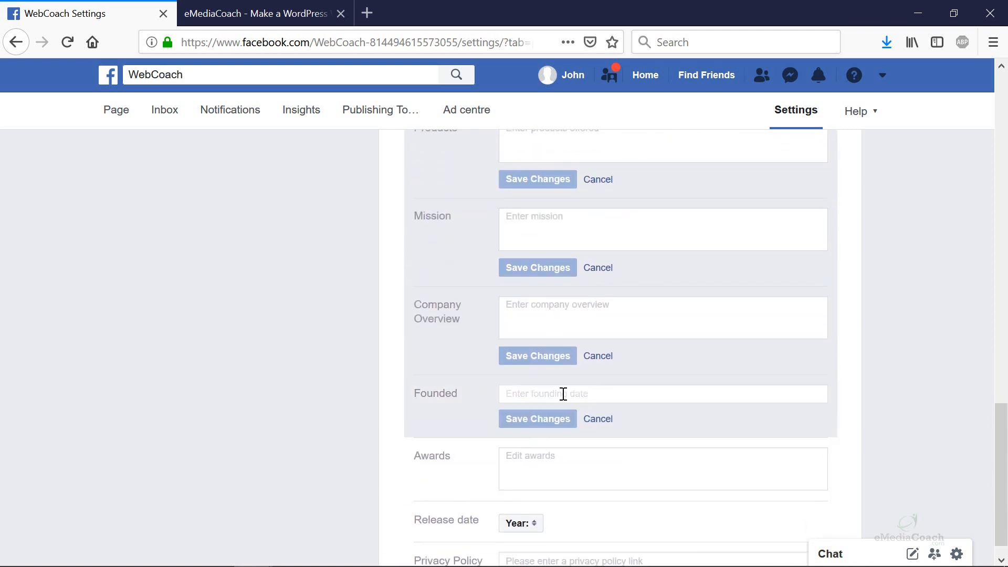
type("2008")
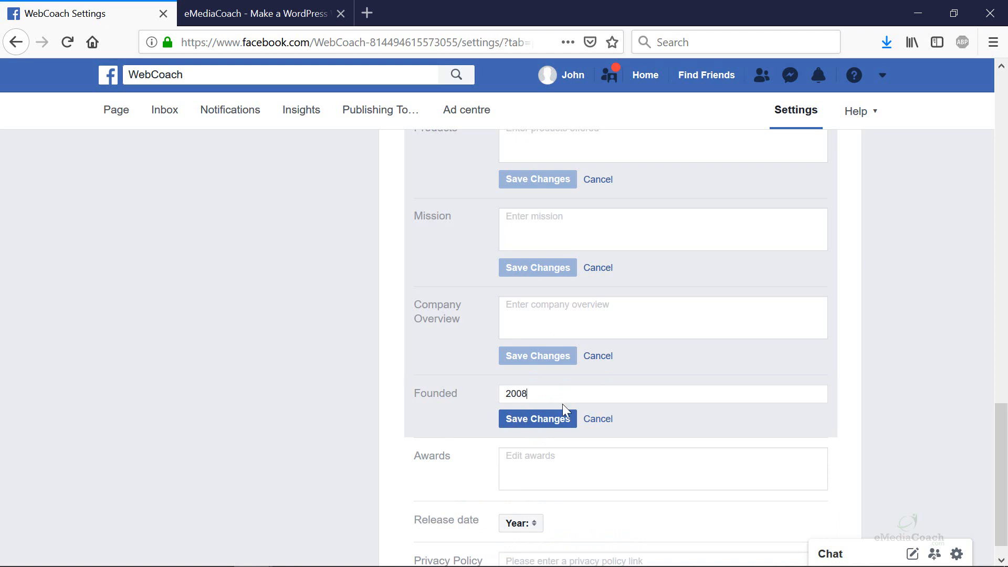
left_click(556, 420)
- Add the award '2009 Best Small Business Award', fixing 'Buisness' via spelling suggestion, and save
left_click(555, 435)
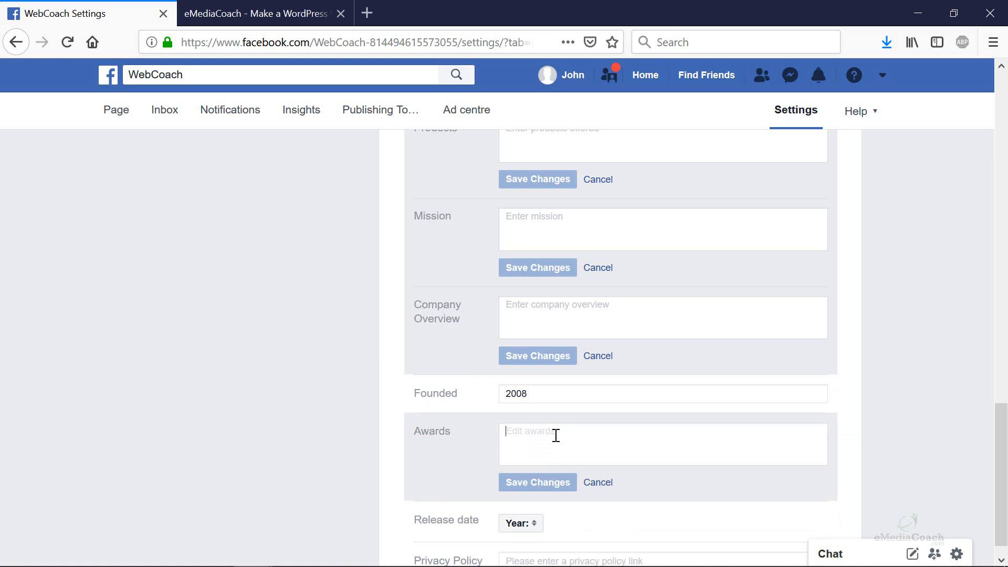
type("20")
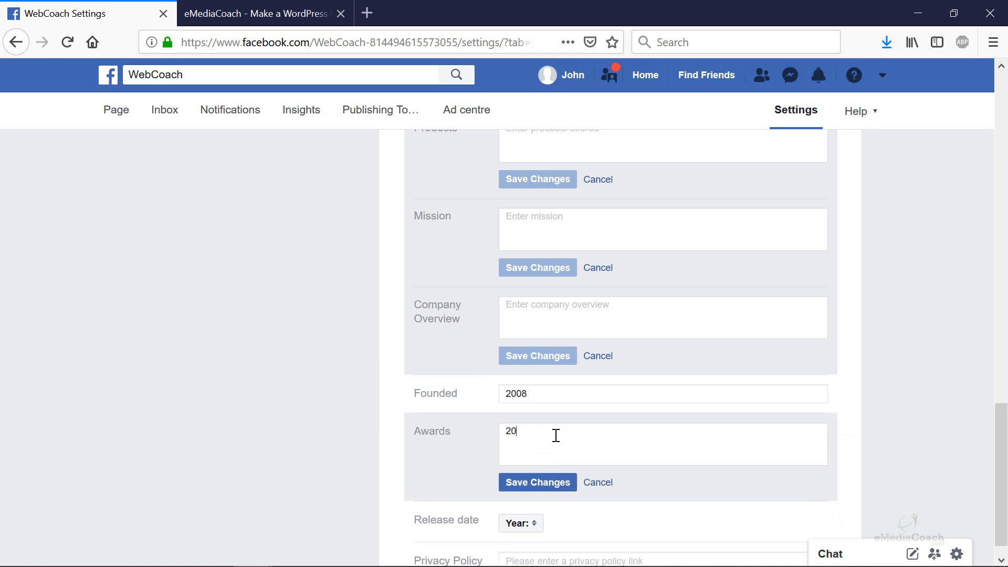
type("09 Best Small Buisness Award")
right_click(612, 437)
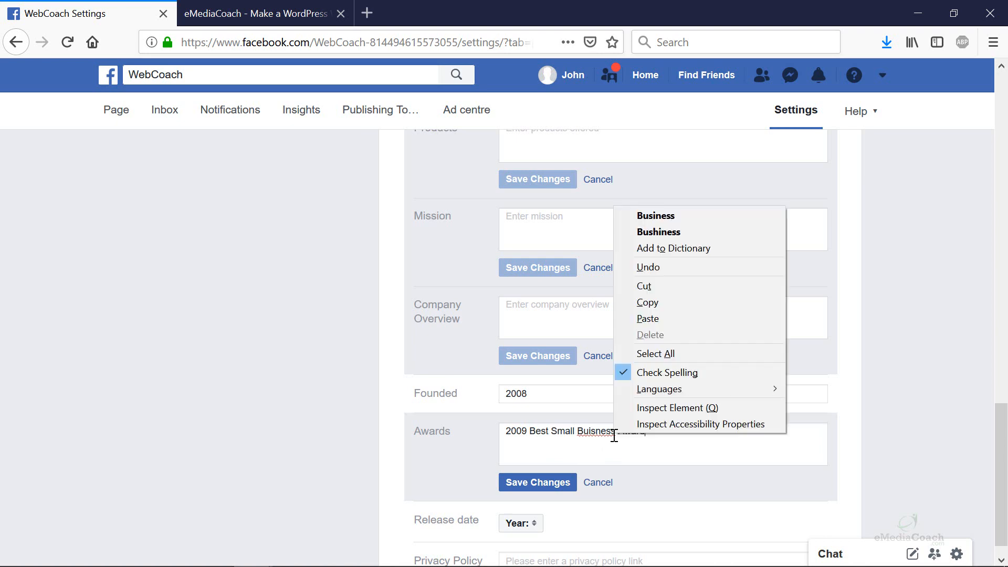
left_click(676, 228)
left_click(537, 481)
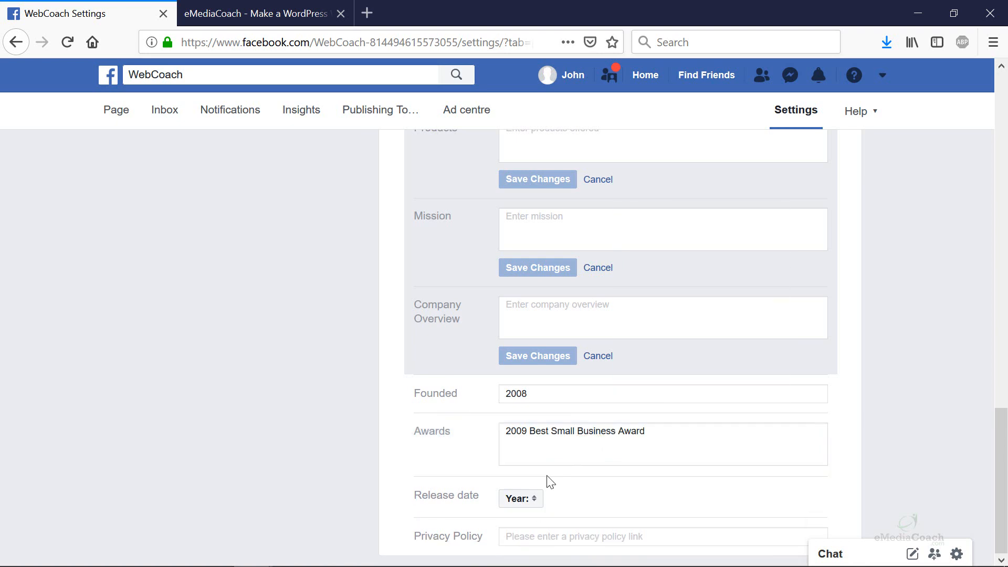
scroll(549, 479, "up", 15)
scroll(552, 479, "up", 2)
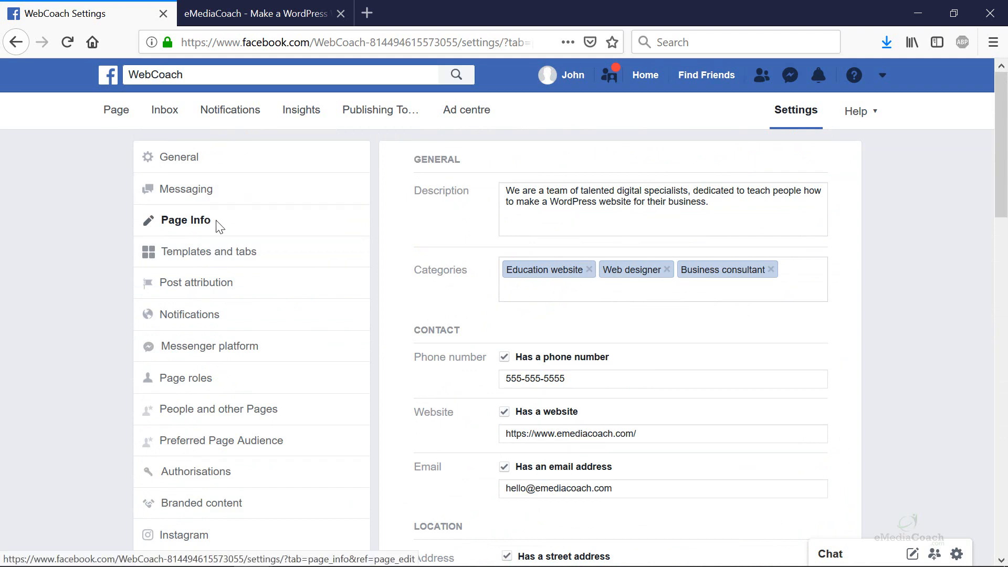
- Browse Post attribution, Templates and tabs and Messenger platform settings, then return to General and the page
left_click(252, 293)
left_click(250, 263)
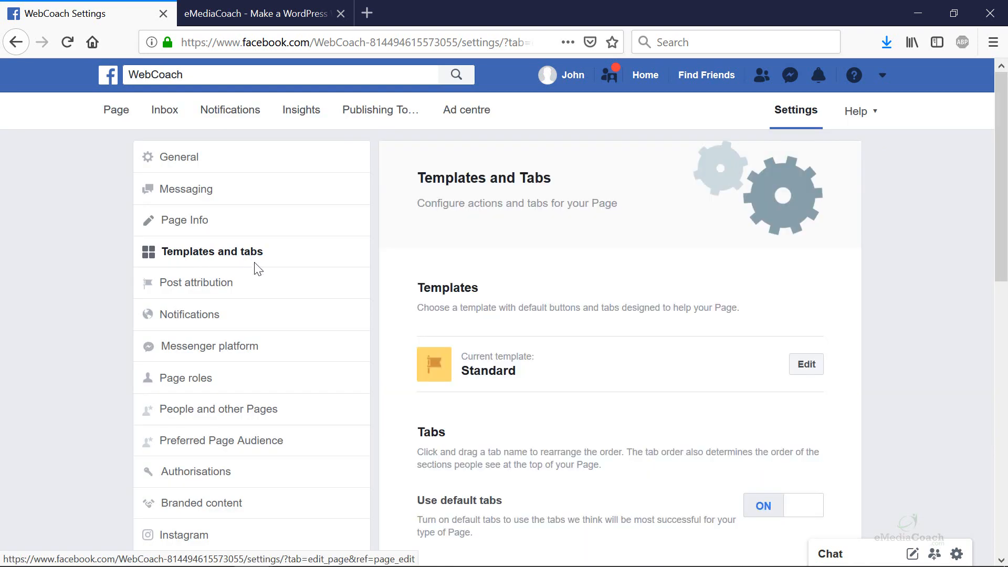
left_click(228, 346)
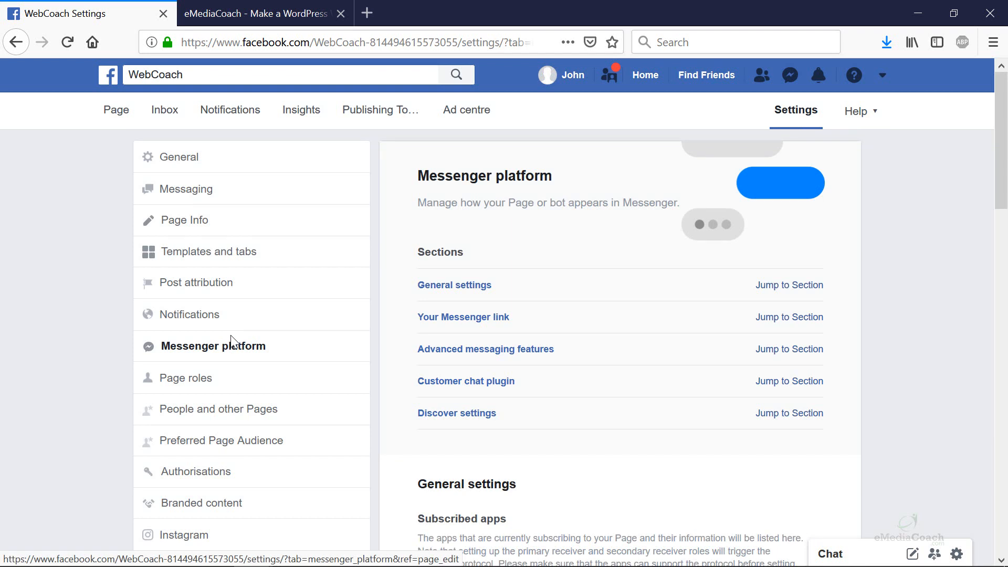
scroll(231, 338, "down", 3)
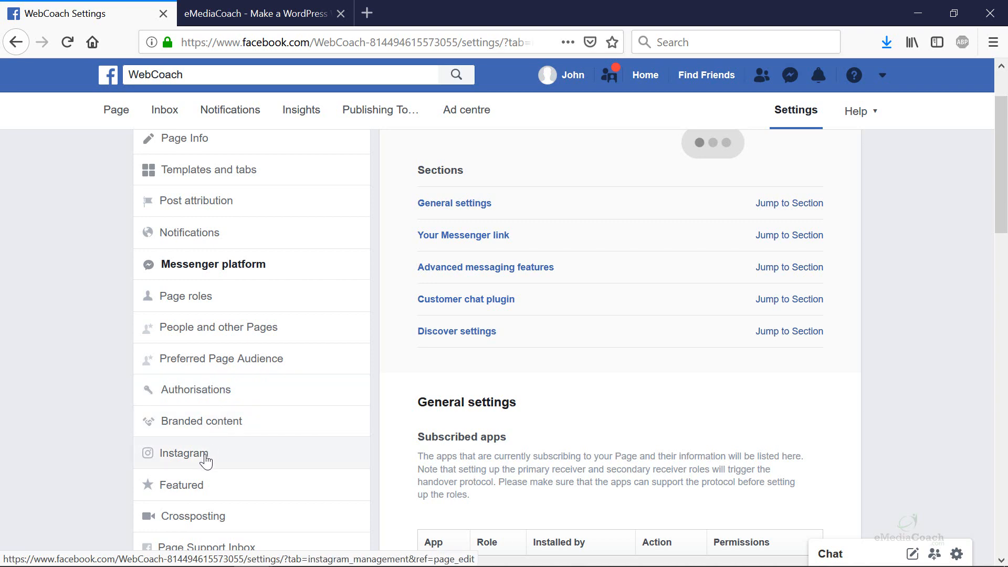
scroll(210, 456, "down", 5)
scroll(220, 405, "up", 5)
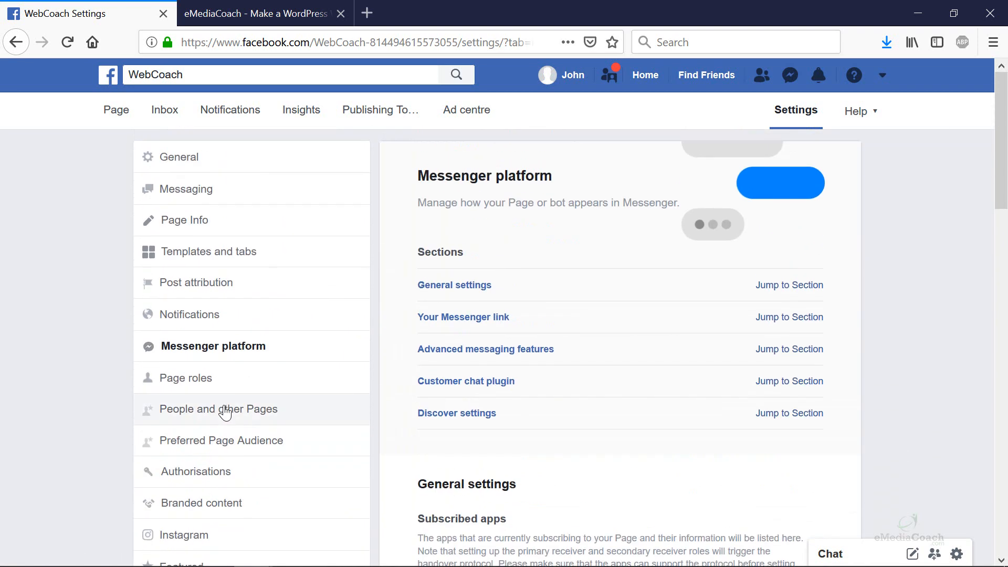
left_click(193, 160)
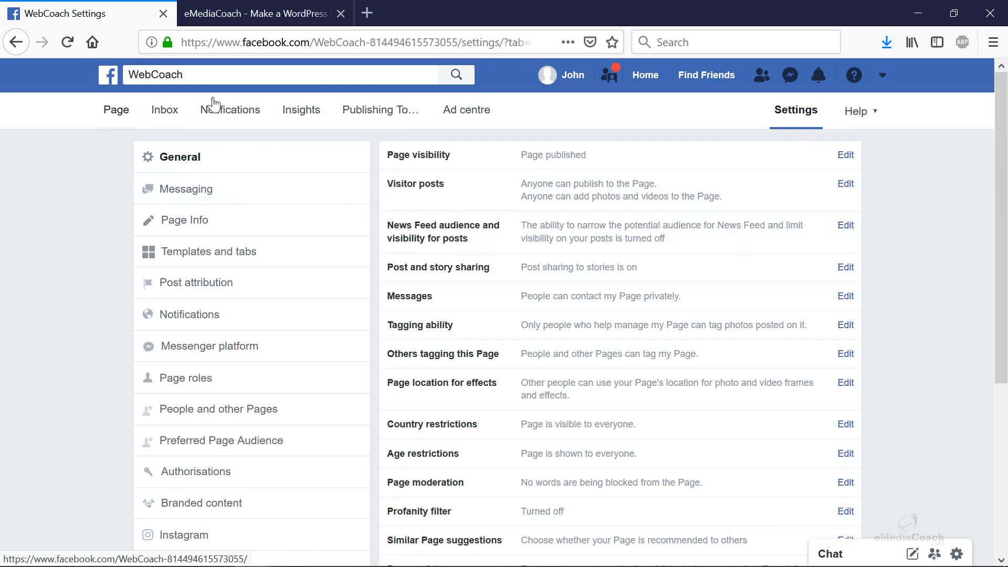
left_click(110, 111)
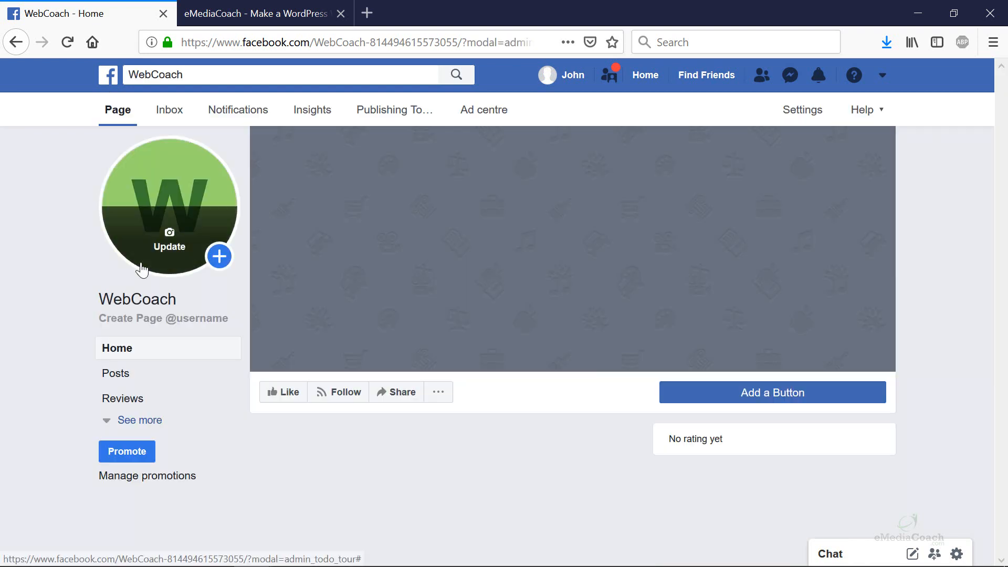
- Try the page username 'webcoach', note the not-eligible error, and cancel
left_click(160, 325)
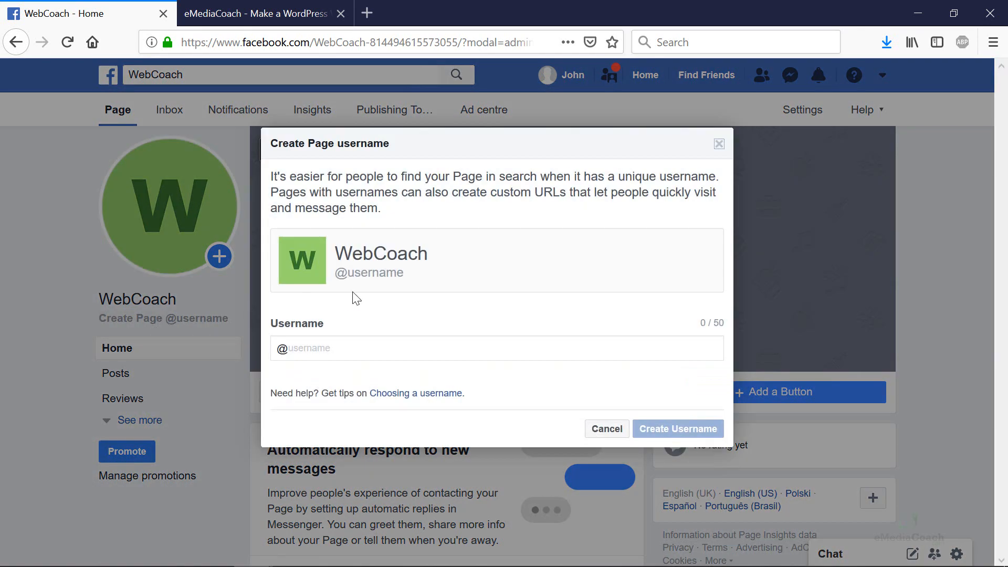
left_click(335, 349)
type("web")
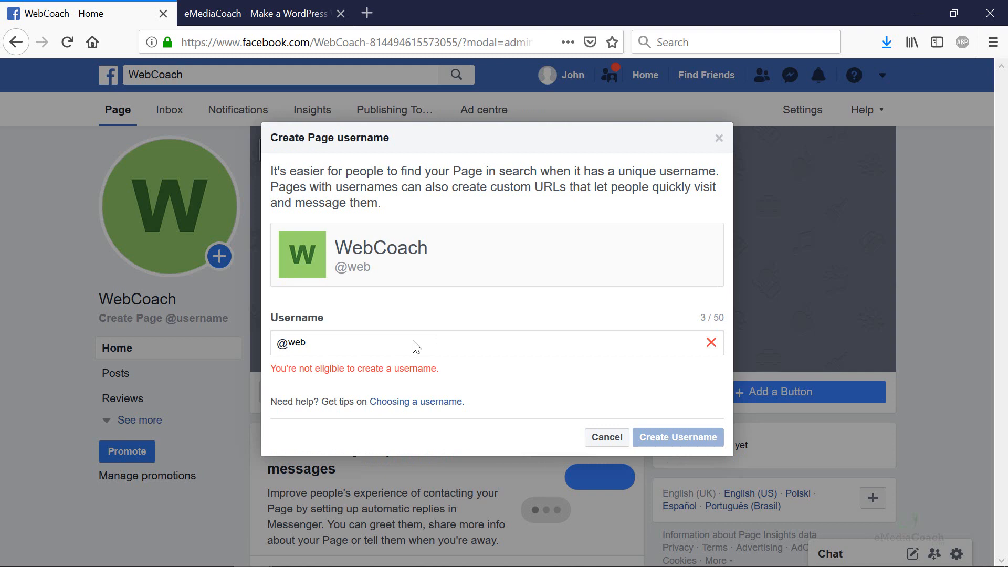
type("coach")
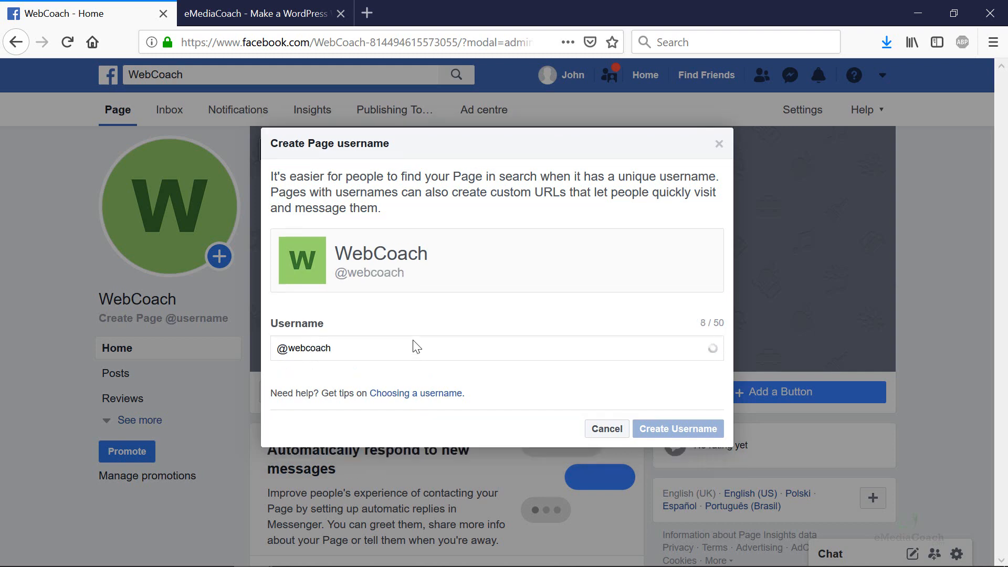
left_click_drag(276, 368, 454, 374)
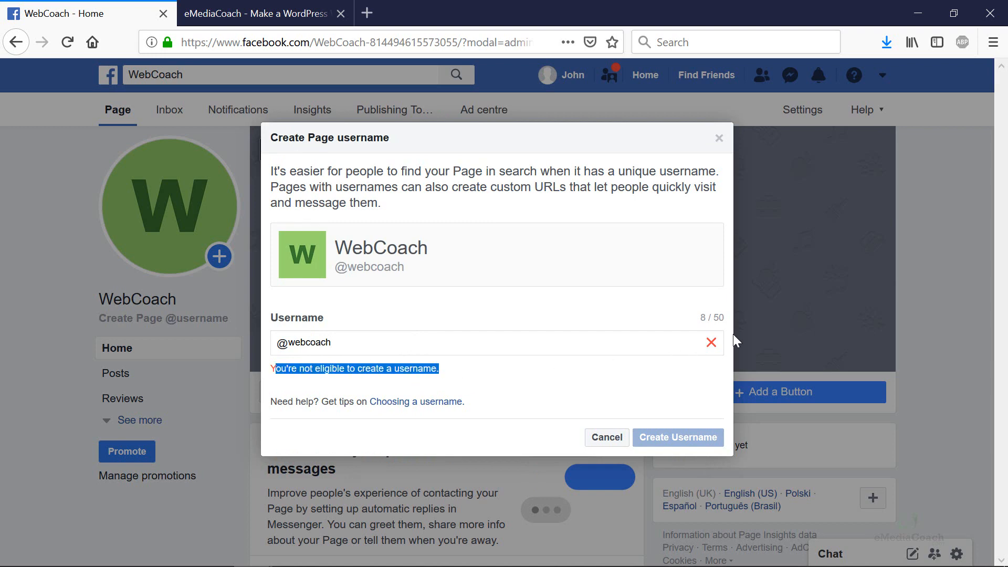
left_click(606, 439)
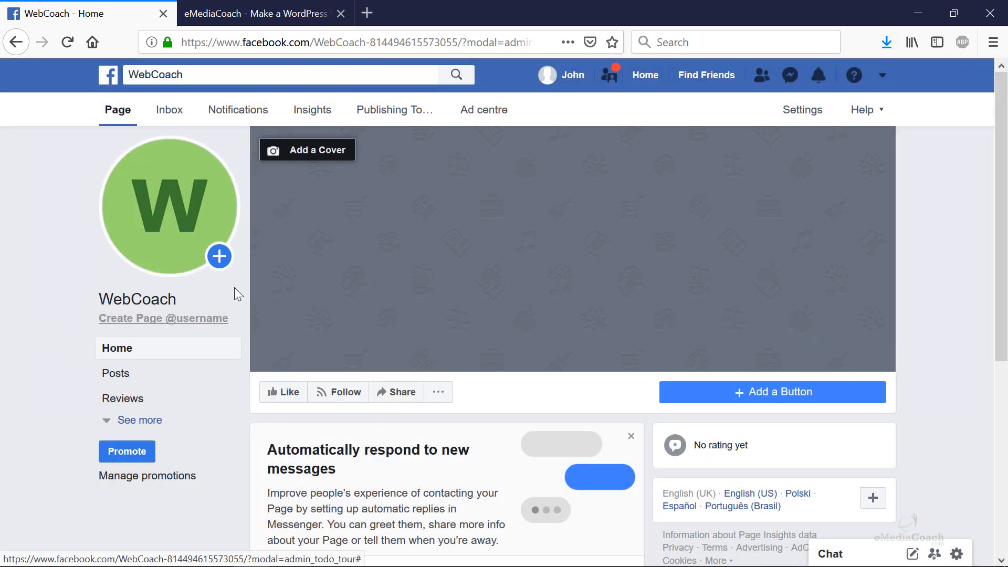
left_click_drag(314, 42, 656, 44)
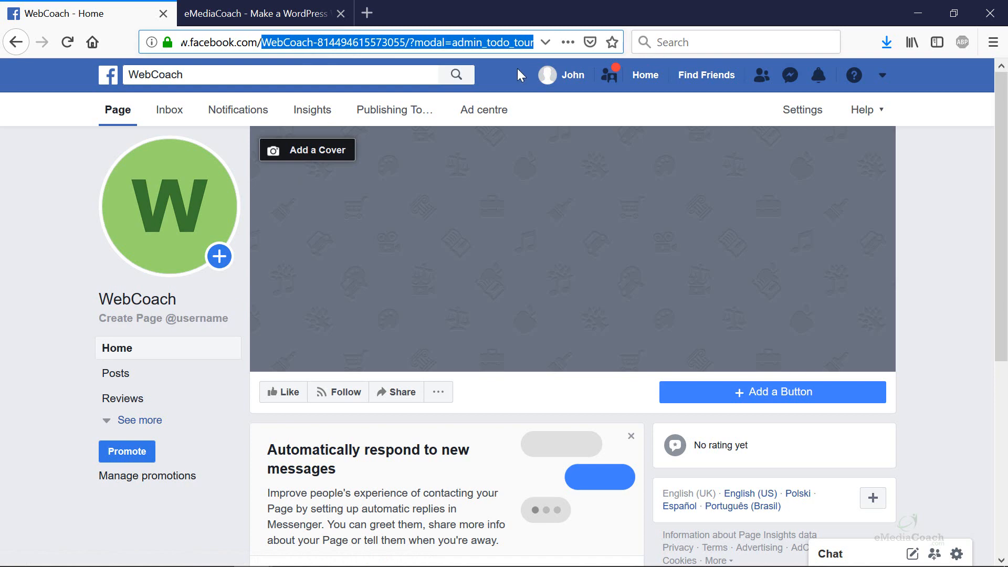
- Enter the example address facebook.com/YourBusiness in the address bar without visiting it
type("Your")
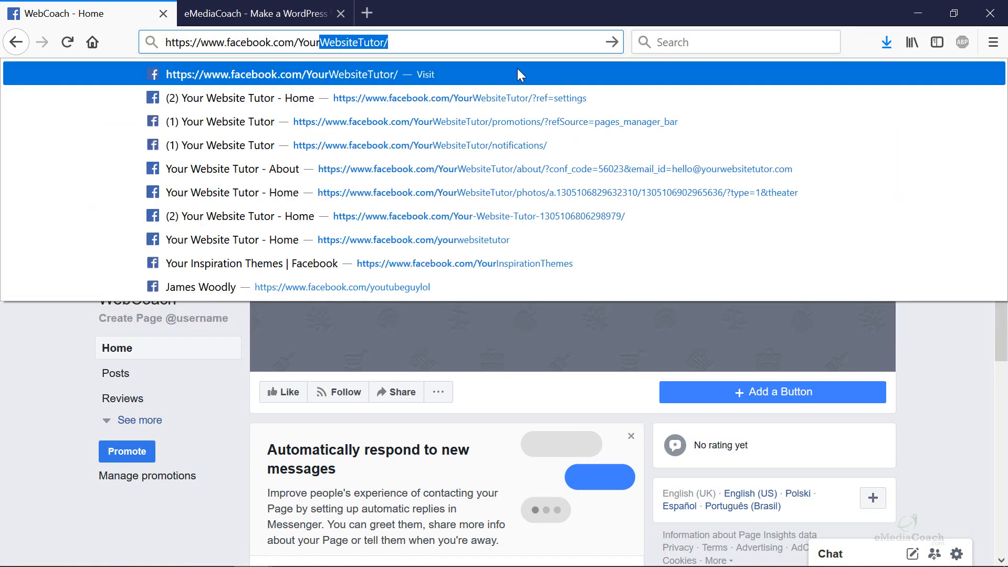
type("Business")
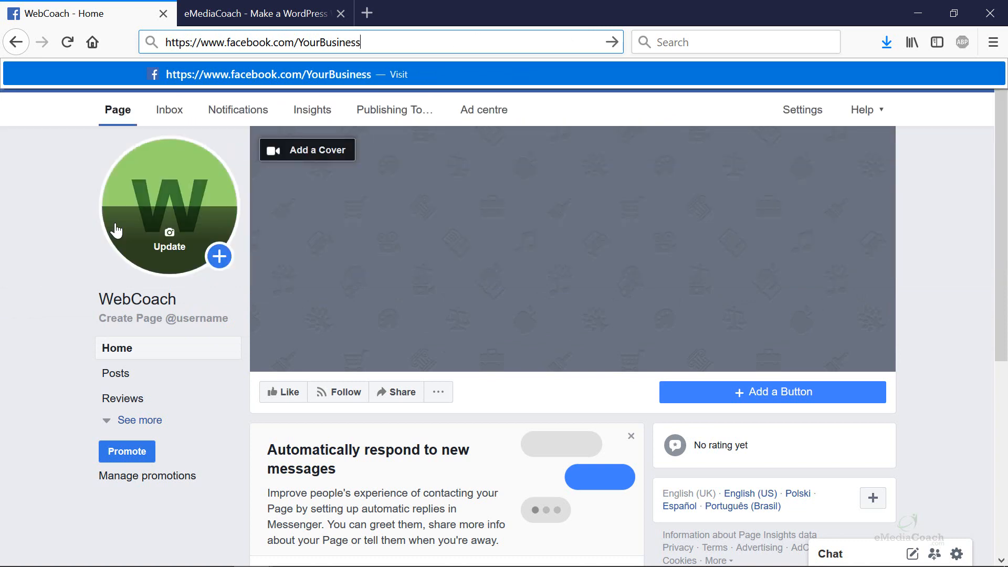
left_click(34, 310)
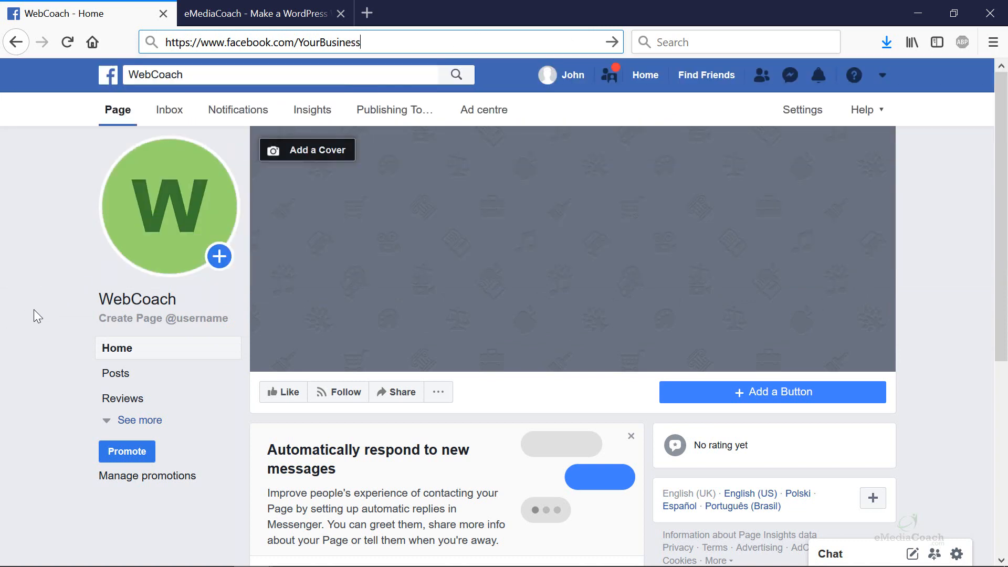
- Upload the eMediaCoach logo as profile picture, zoom it to fill the circle, and save
left_click(183, 214)
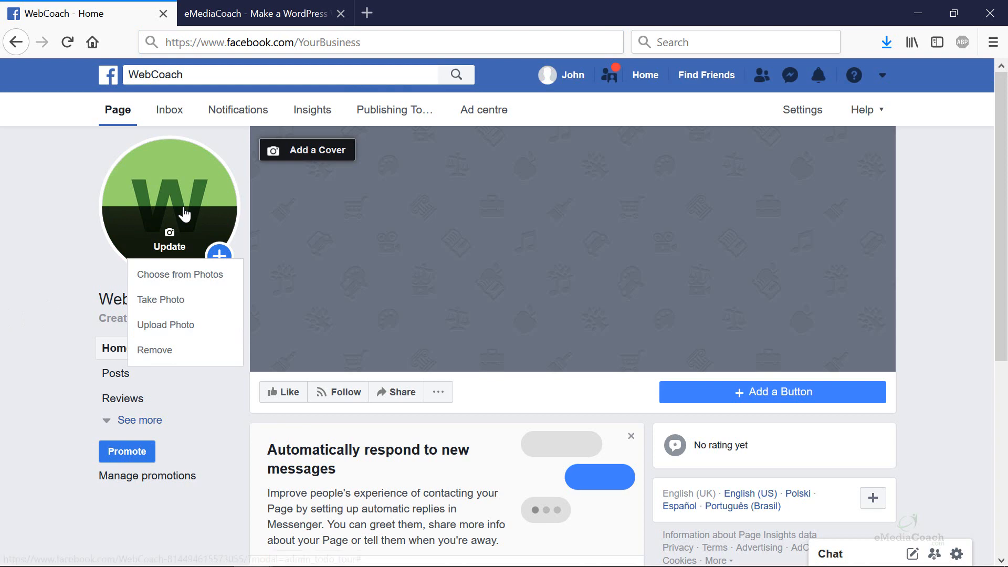
left_click(197, 283)
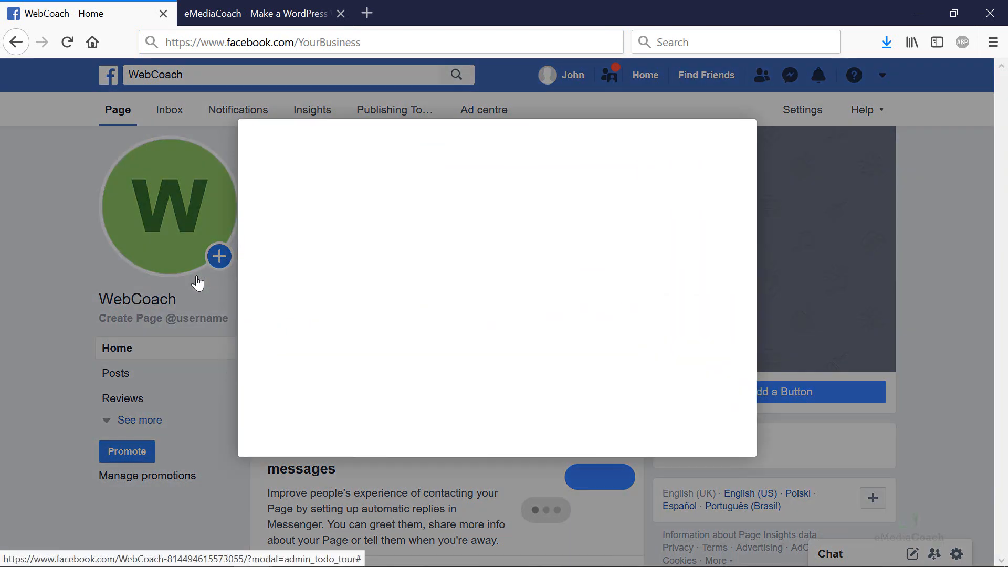
left_click(180, 268)
left_click(172, 245)
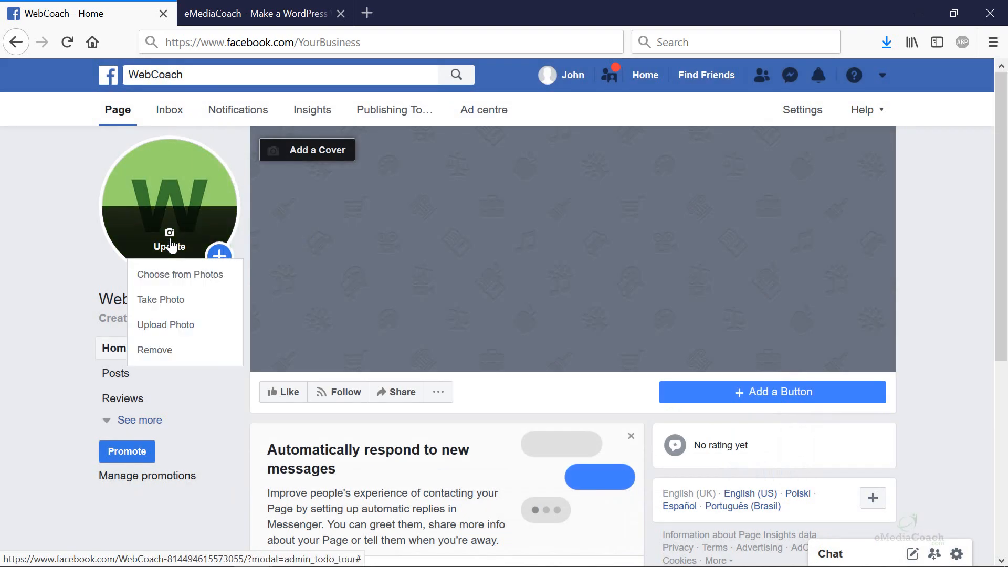
left_click(175, 329)
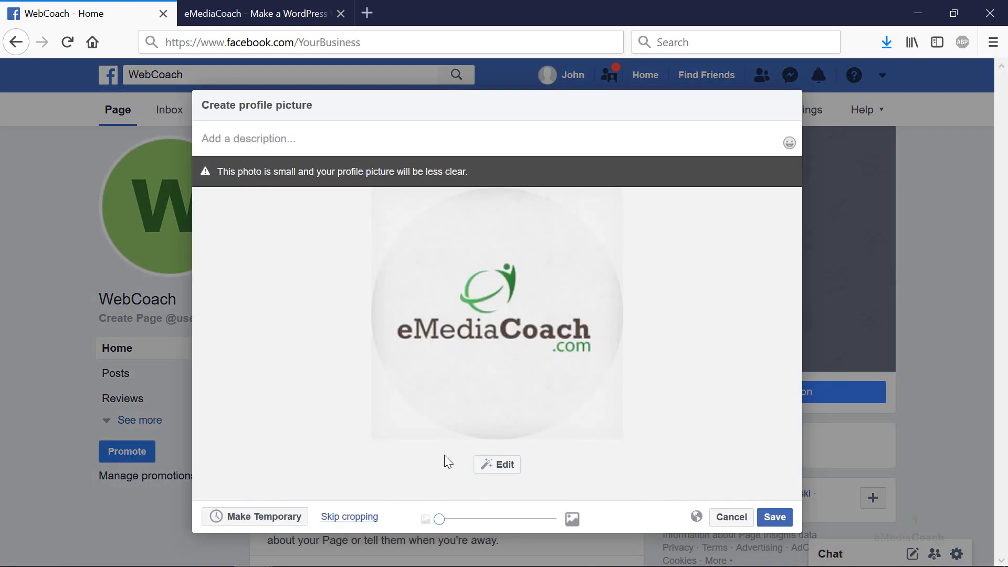
left_click_drag(439, 519, 498, 519)
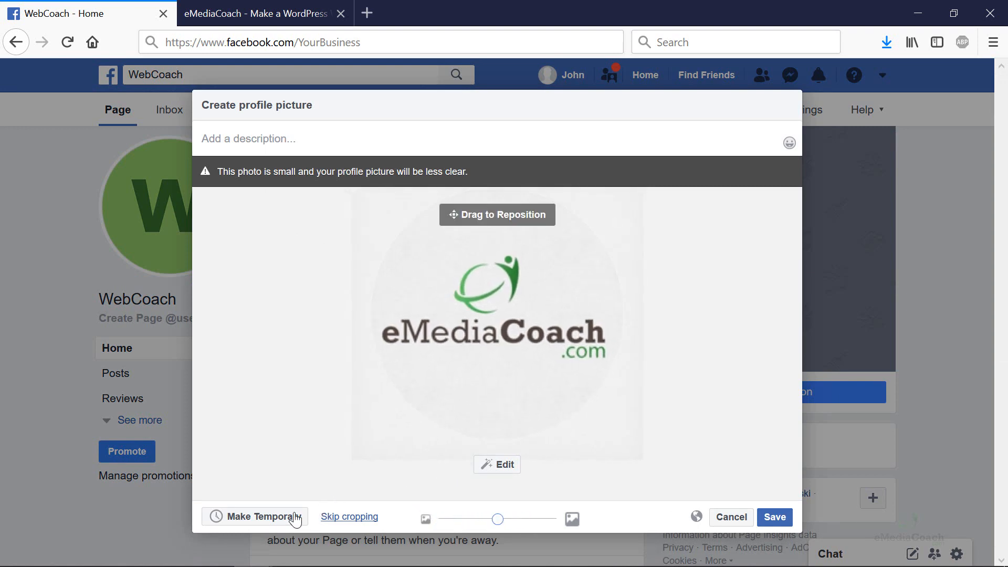
left_click(775, 517)
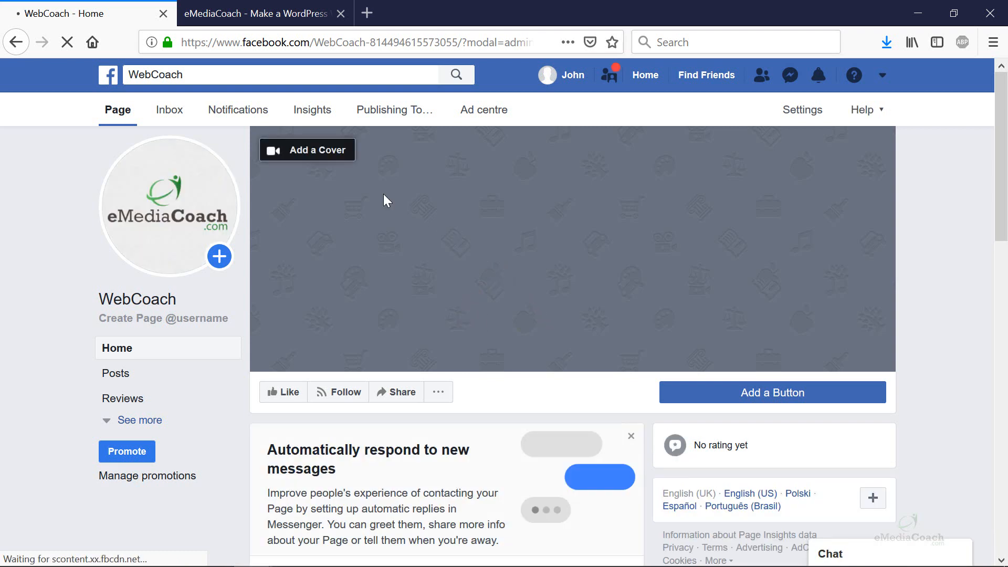
- Open the Add a Cover options for the page's cover photo
left_click(323, 158)
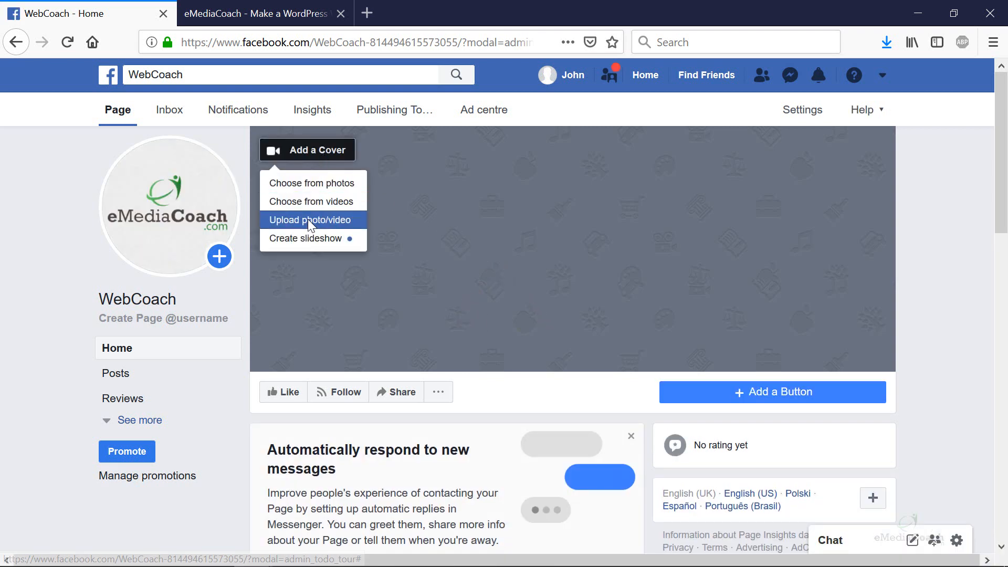